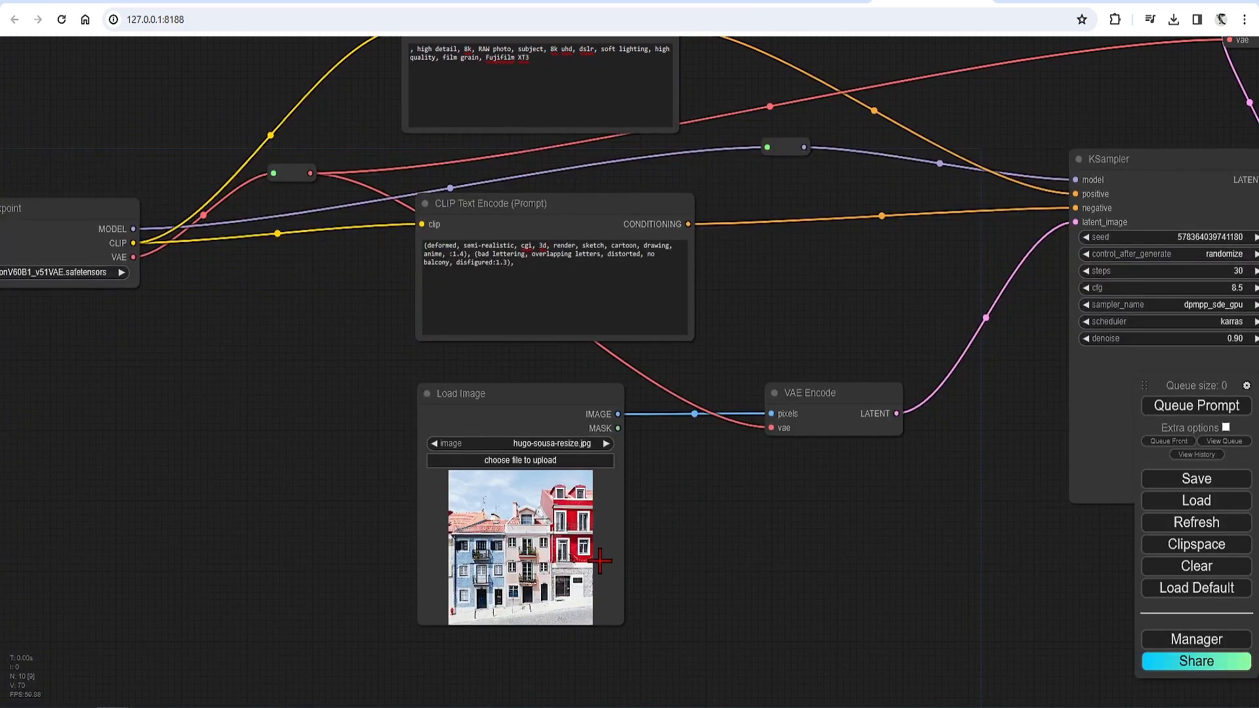
Add "modern three storey (blue wall: 1.5) house" at the start of the positive prompt.
scroll(499, 655, "up", 3)
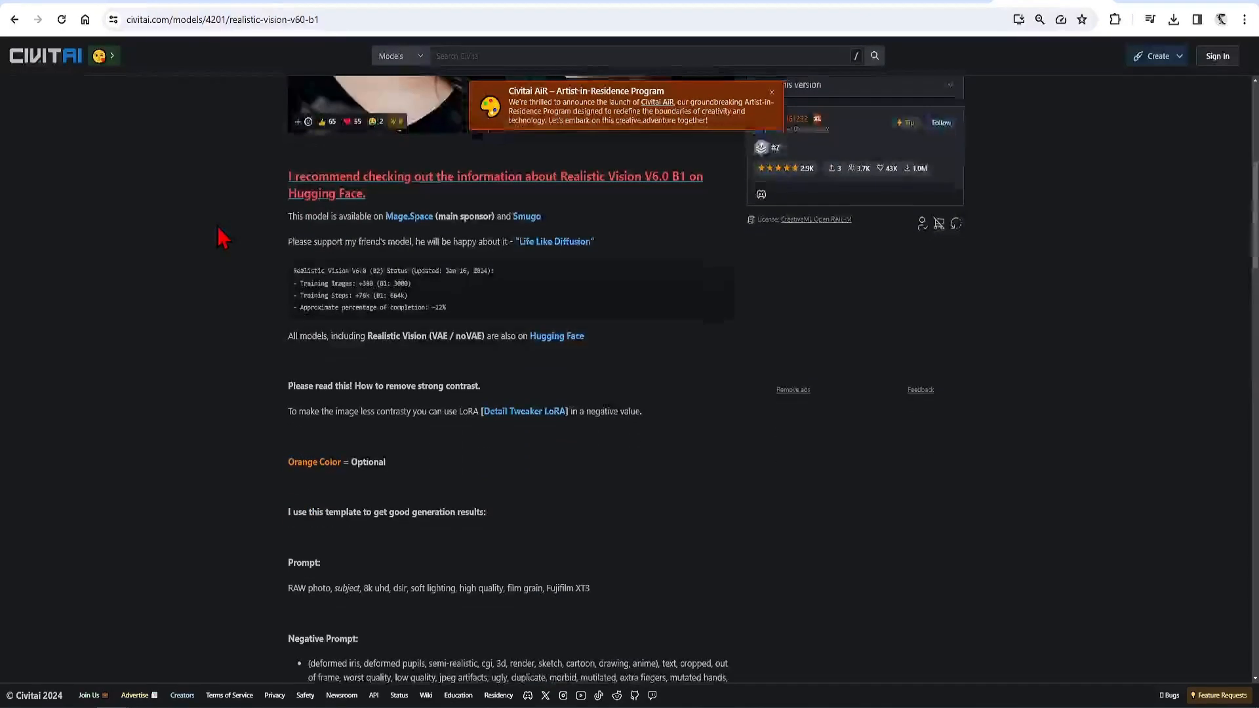
scroll(218, 226, "down", 3)
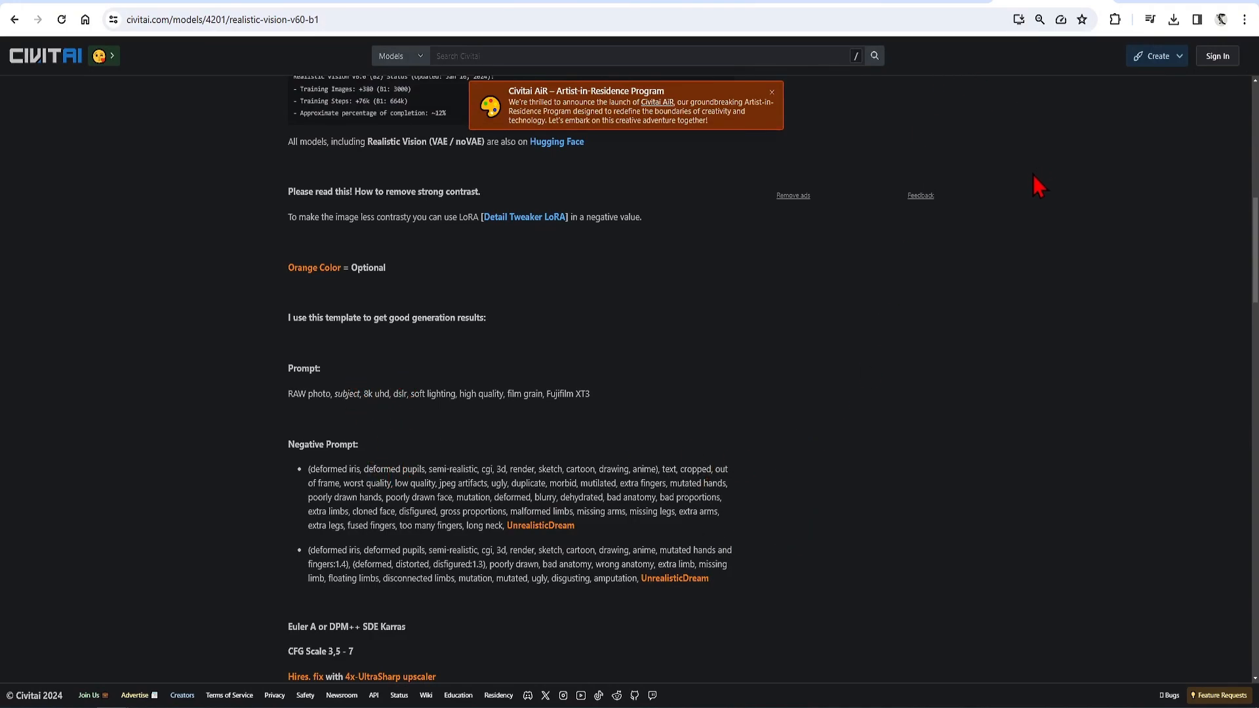
left_click(918, 9)
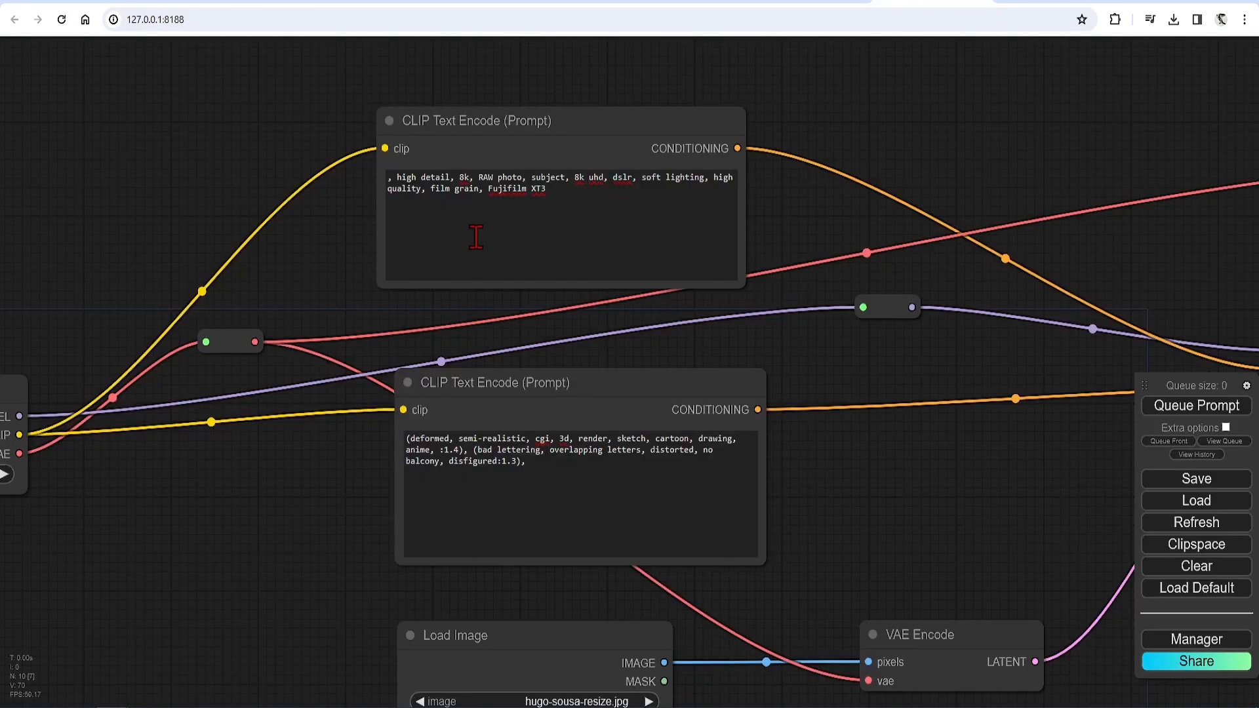
left_click(388, 176)
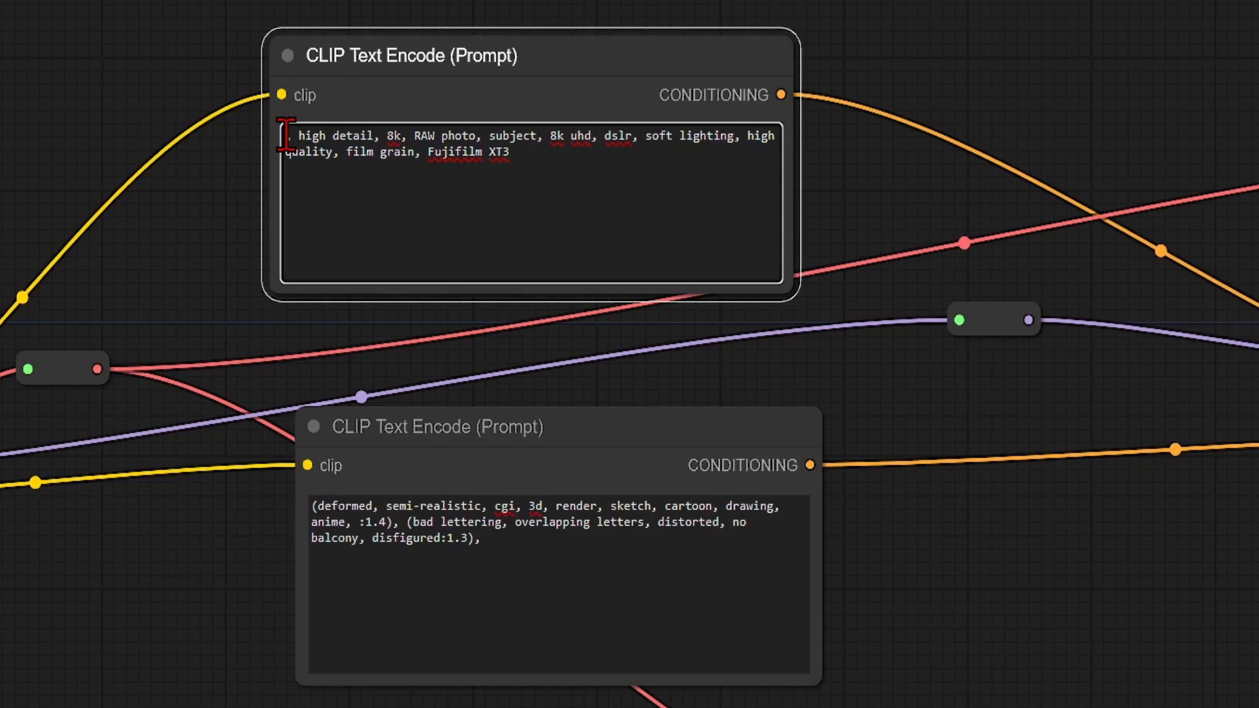
type("modern three storey (blue wall: 1.5) house")
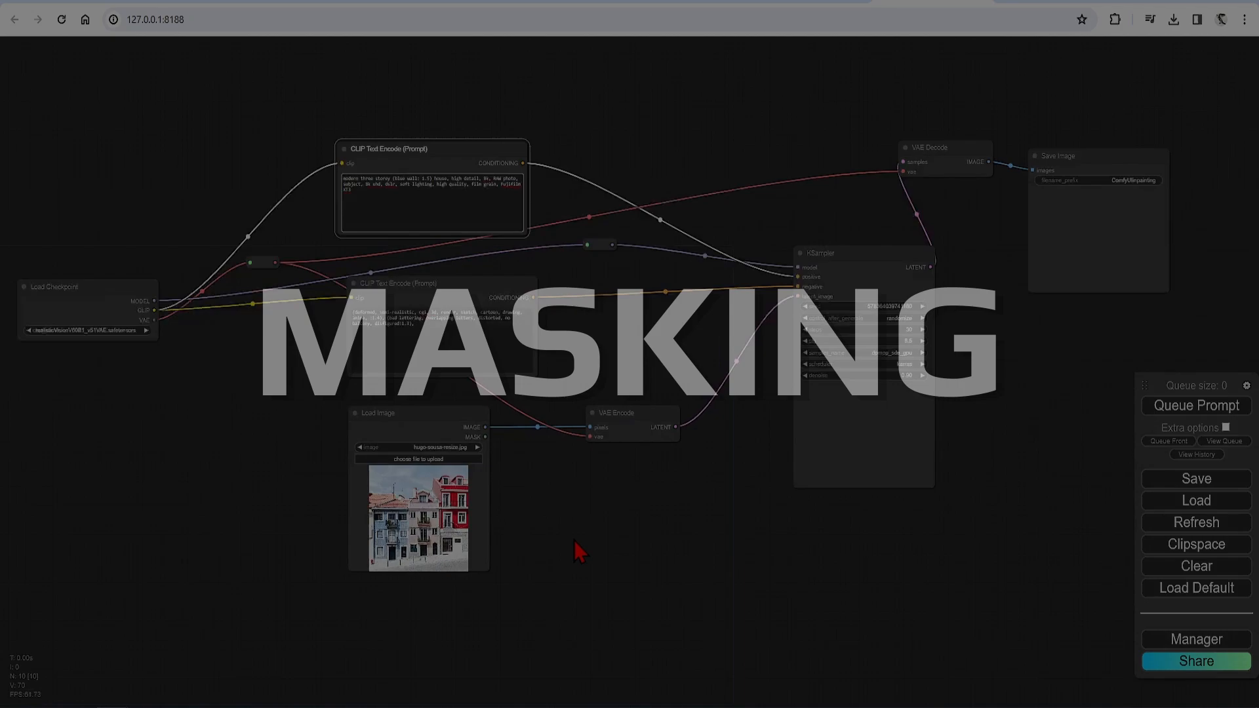
Add a Load Image (as Mask) node in the empty area below the VAE Encode node.
scroll(573, 540, "up", 3)
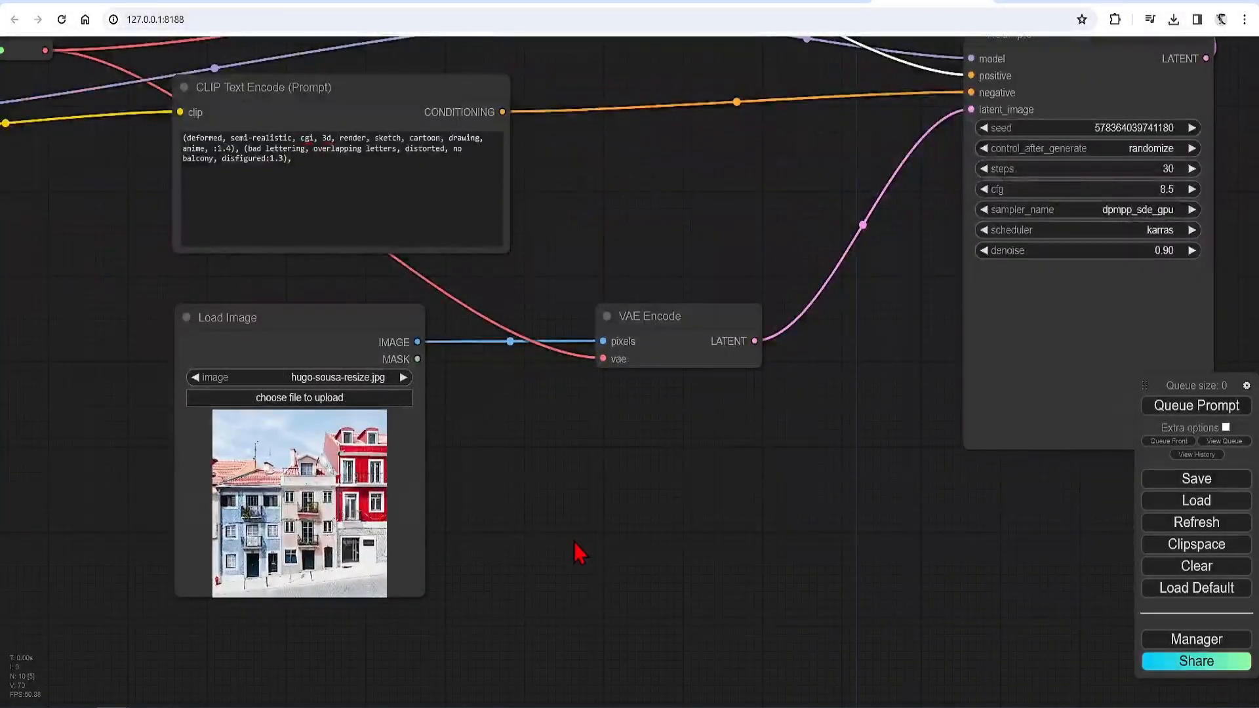
double_click(562, 518)
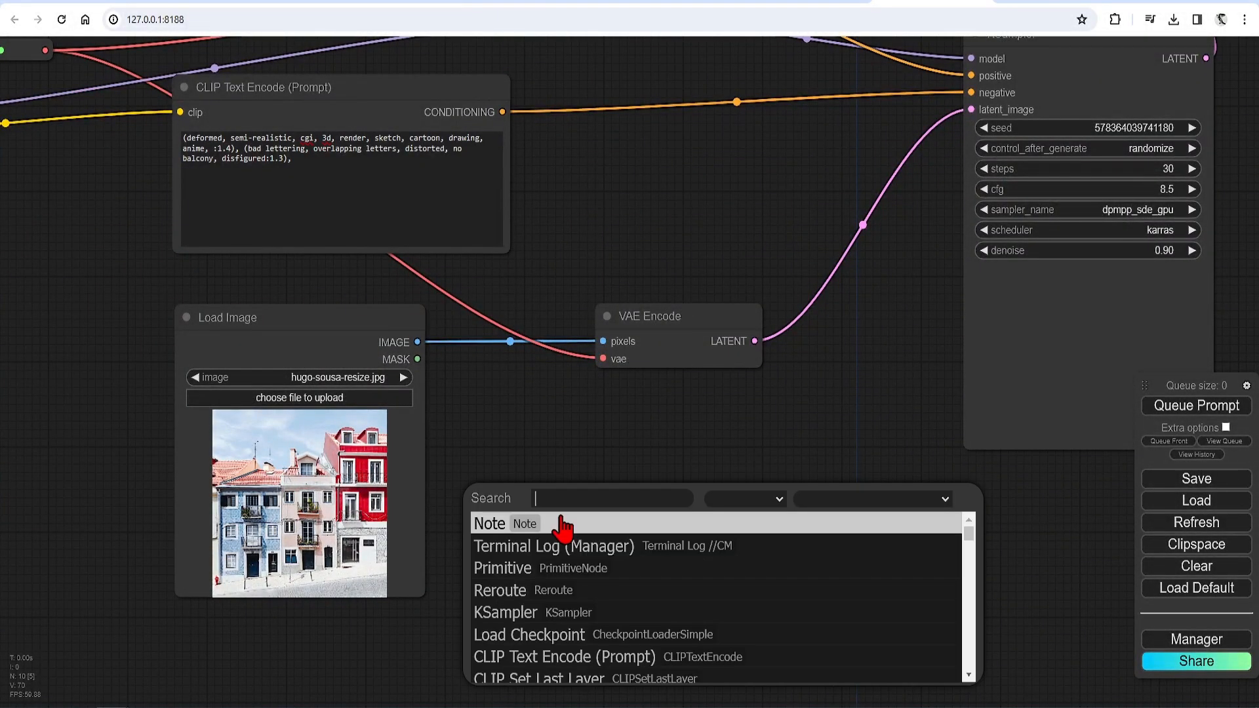
type("load image")
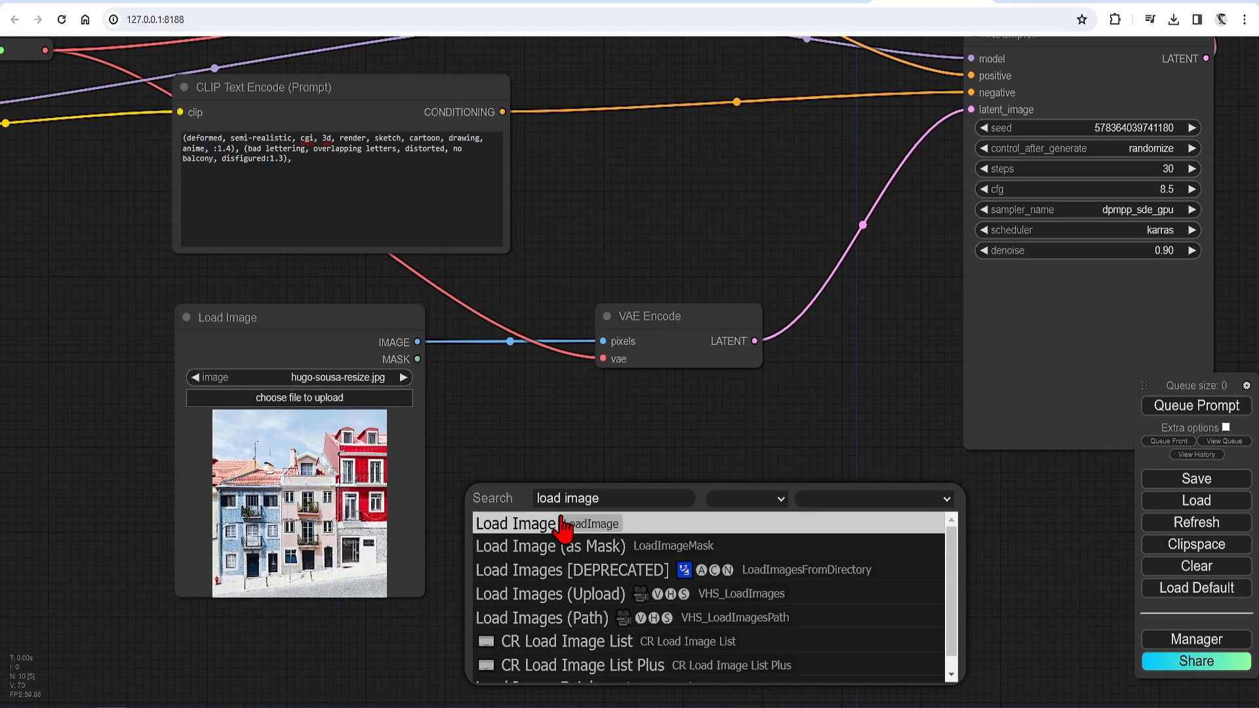
left_click(834, 552)
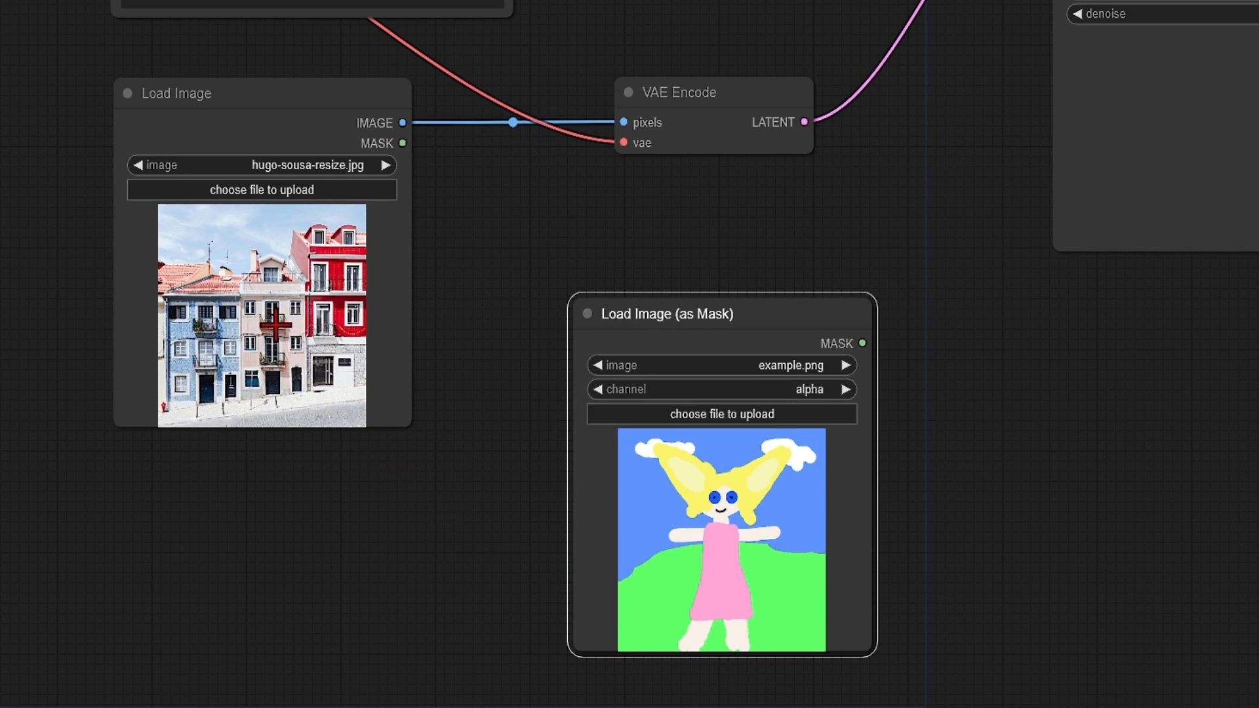
Copy the Load Image node's street photo to Clipspace and open it in the MaskEditor.
left_click(267, 289)
right_click(267, 288)
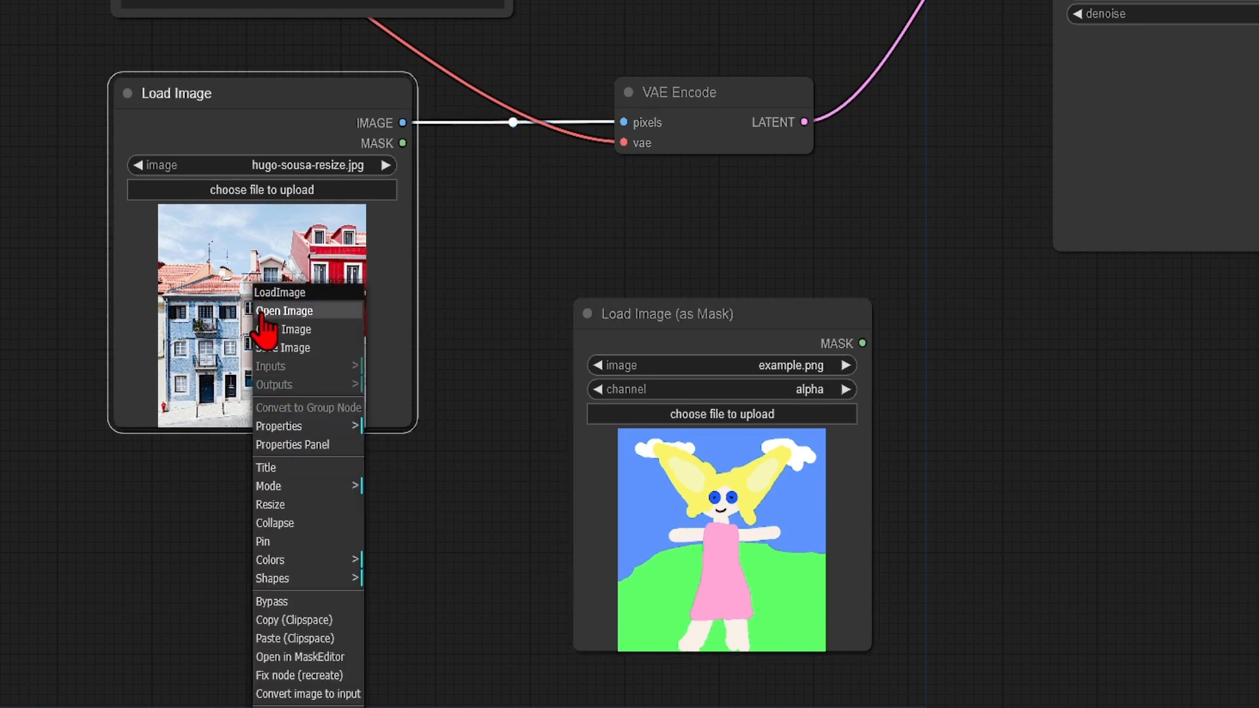
left_click(321, 621)
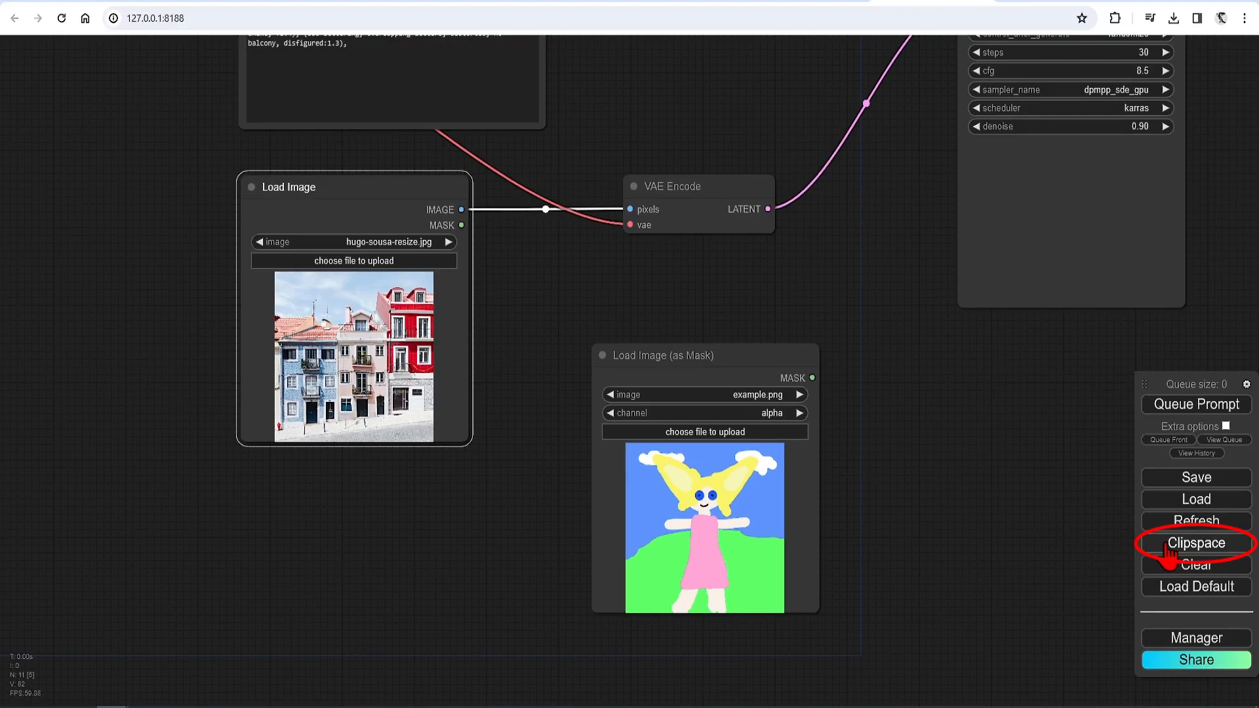
left_click(1168, 551)
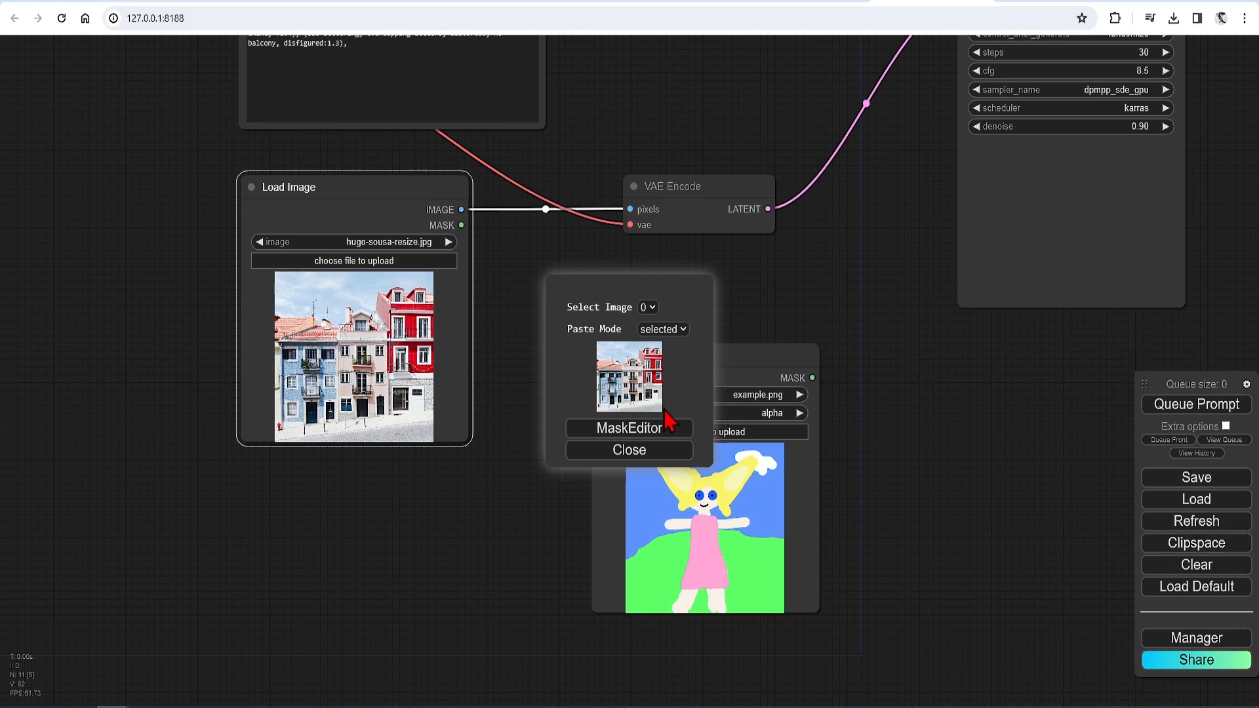
left_click(631, 428)
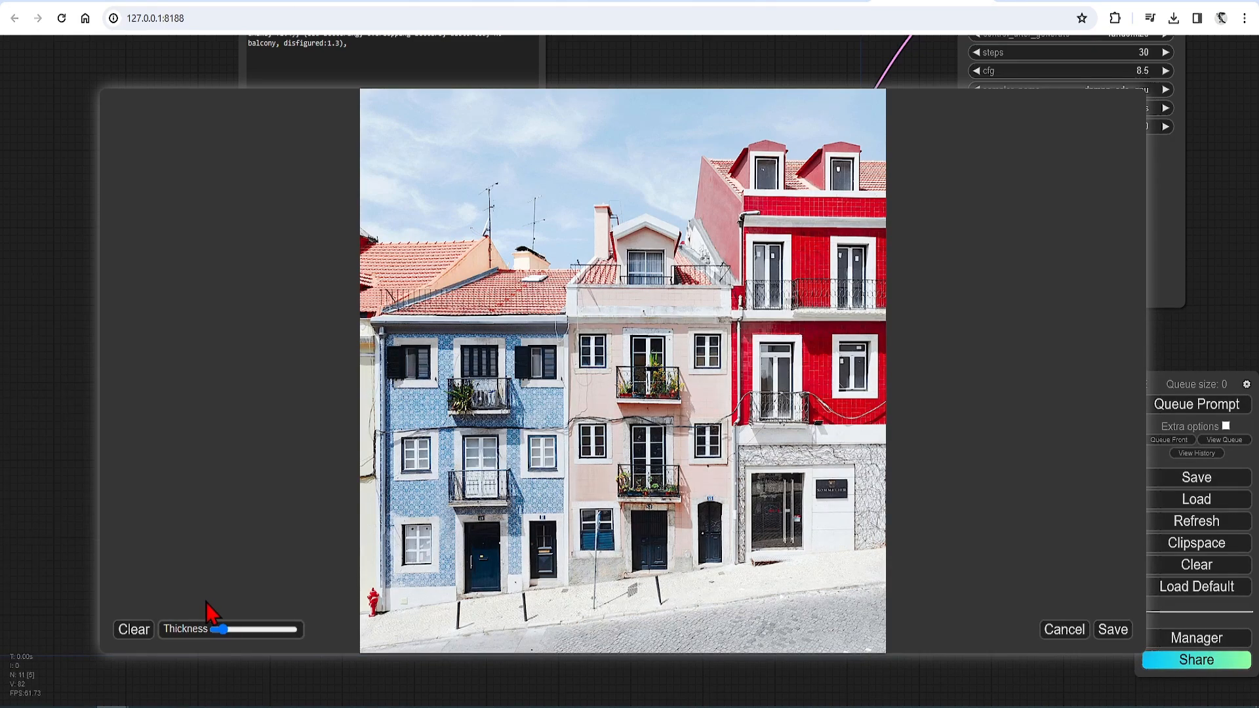
Mask the middle pink house with a thick brush, trace its edges with a thinner one, then save the mask and close Clipspace.
left_click_drag(223, 629, 248, 631)
mouse_move(641, 534)
left_mouse_down()
mouse_move(653, 292)
mouse_move(613, 279)
mouse_move(595, 318)
mouse_move(604, 441)
mouse_move(651, 450)
mouse_move(677, 419)
mouse_move(674, 344)
mouse_move(638, 262)
mouse_move(647, 248)
mouse_move(708, 314)
mouse_move(697, 523)
mouse_move(601, 569)
mouse_move(619, 409)
mouse_move(649, 498)
mouse_move(599, 309)
mouse_move(588, 428)
mouse_move(706, 454)
left_mouse_up()
left_click_drag(248, 630, 227, 630)
mouse_move(581, 581)
left_mouse_down()
mouse_move(616, 210)
mouse_move(737, 369)
mouse_move(585, 580)
left_mouse_up()
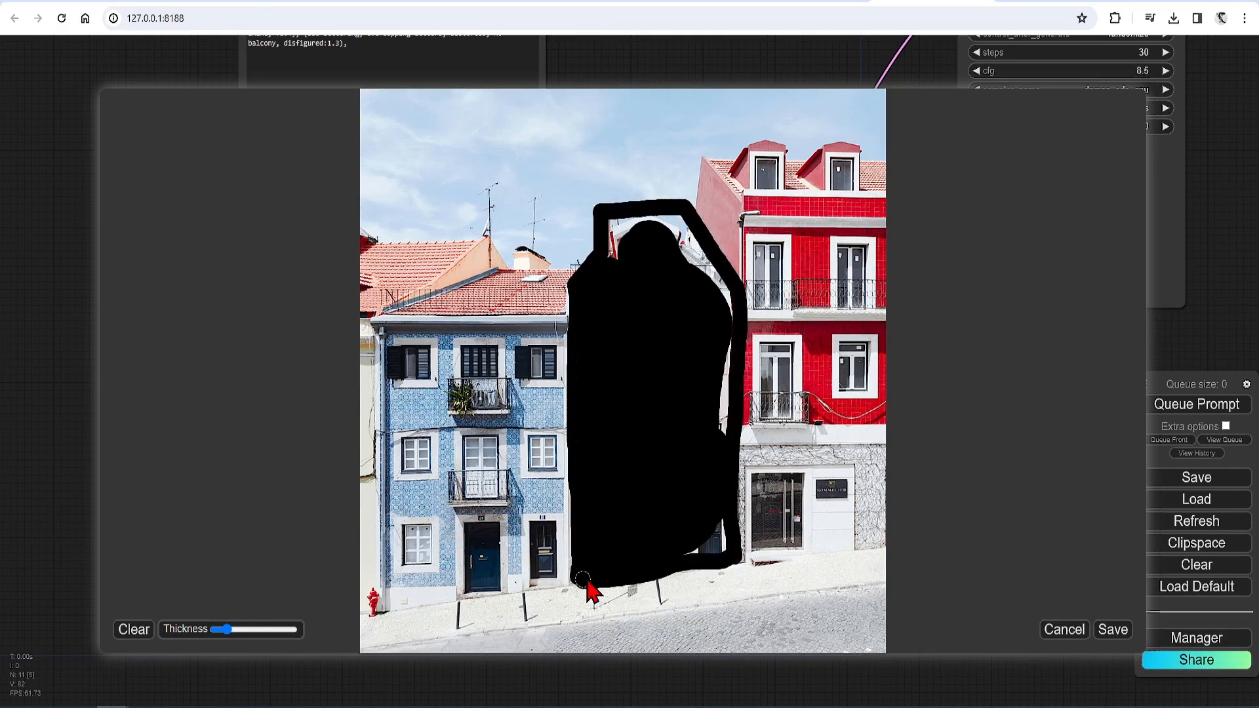
left_click(1113, 630)
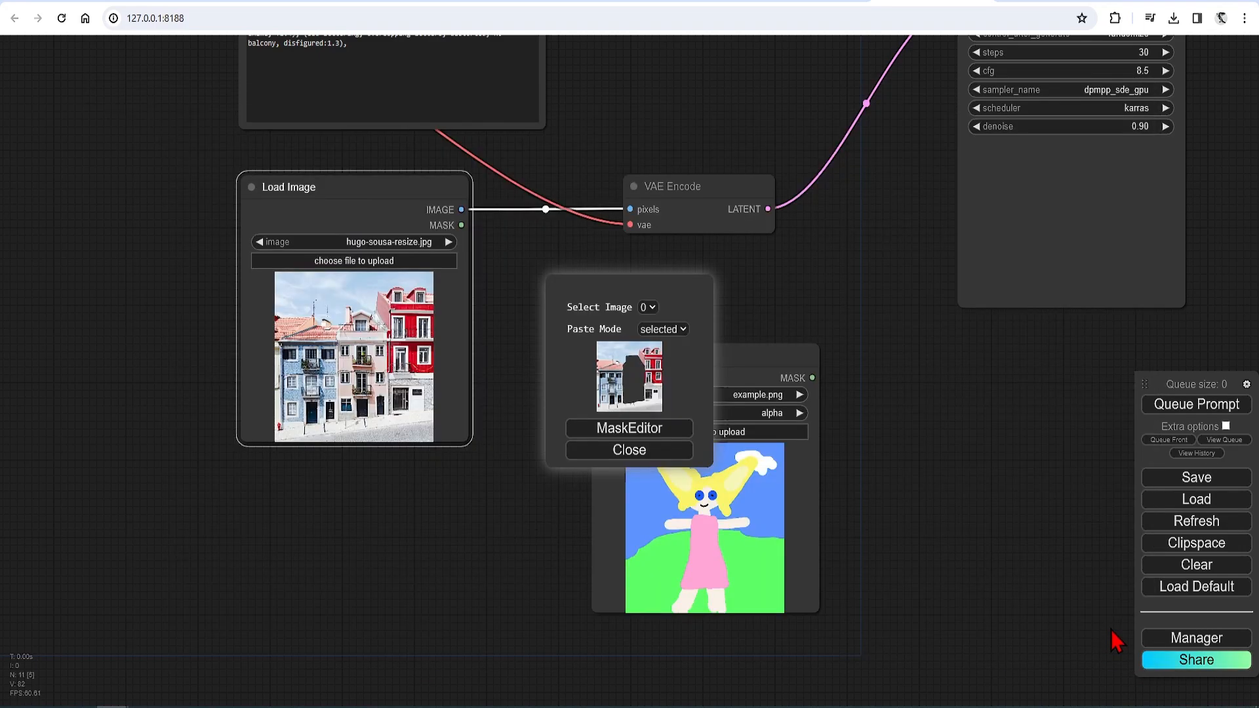
left_click(656, 450)
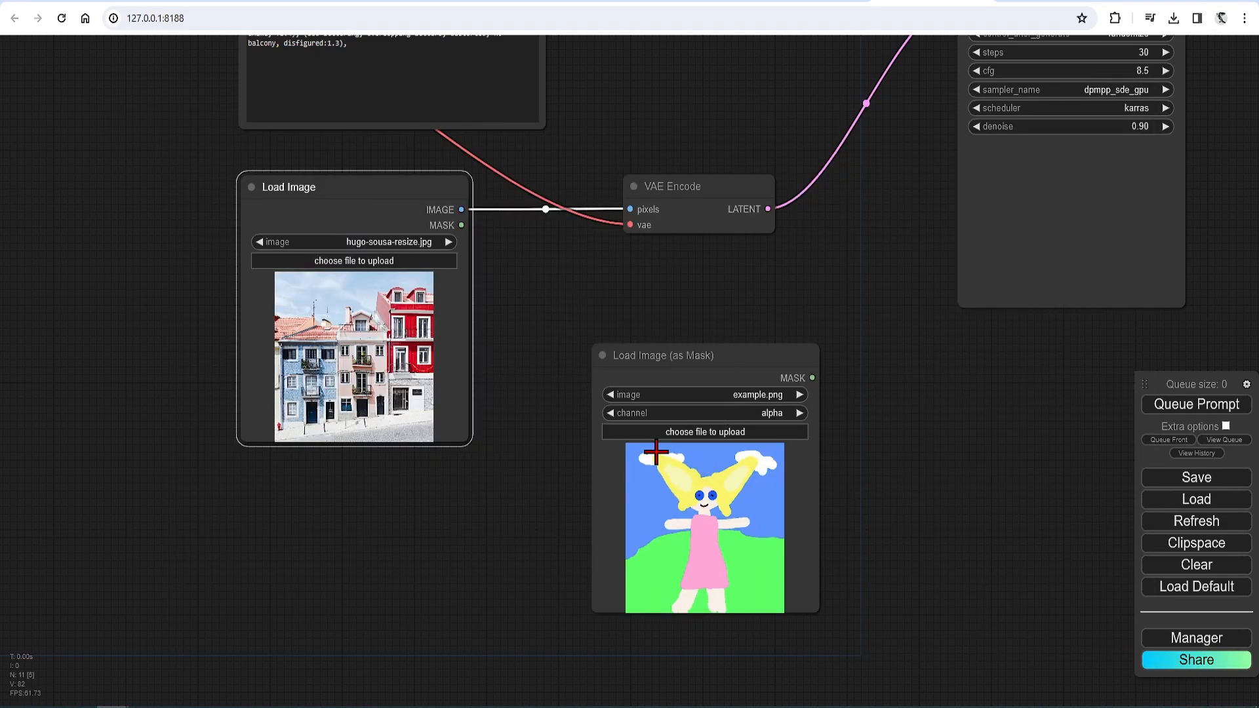
Paste the masked image from Clipspace into the Load Image (as Mask) node.
right_click(686, 509)
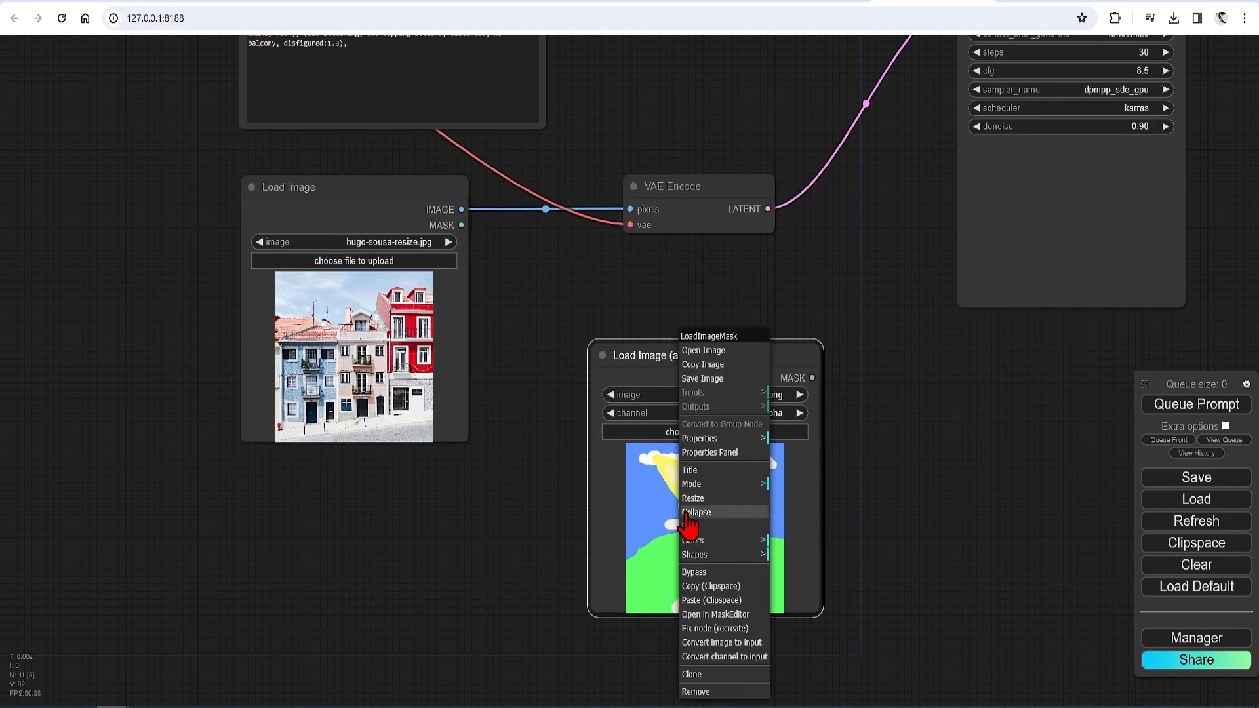
left_click(743, 599)
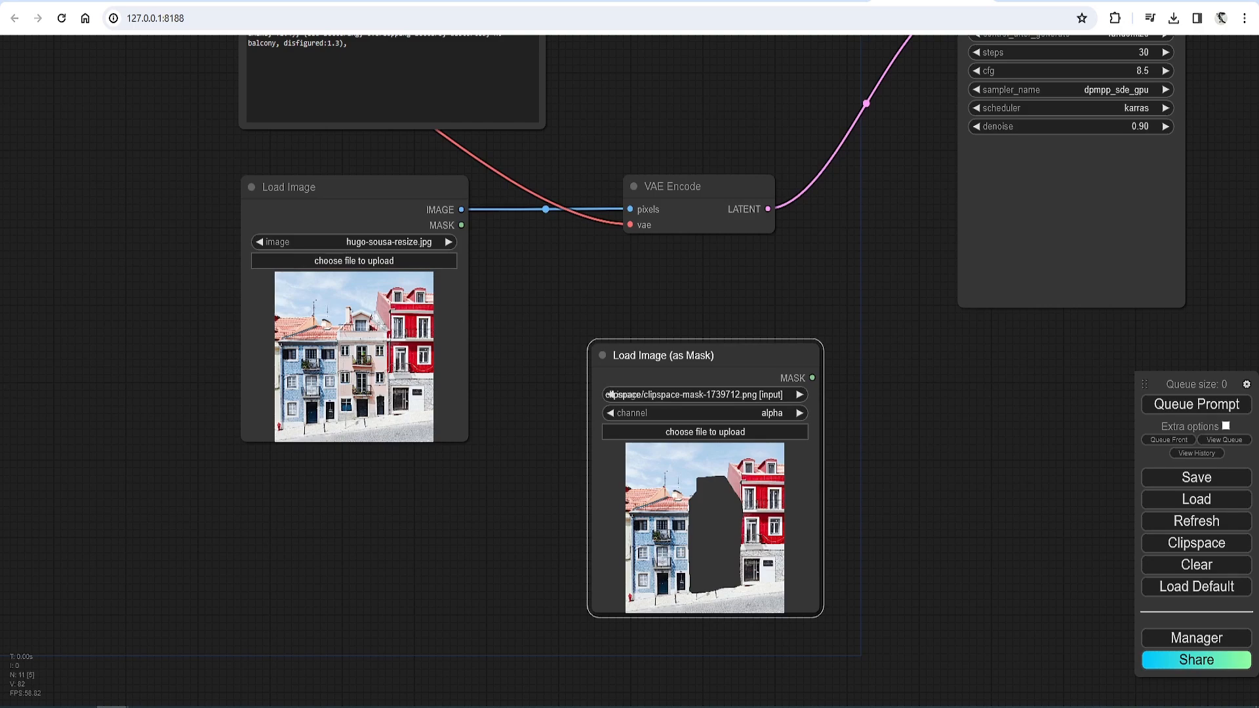
left_click(837, 393)
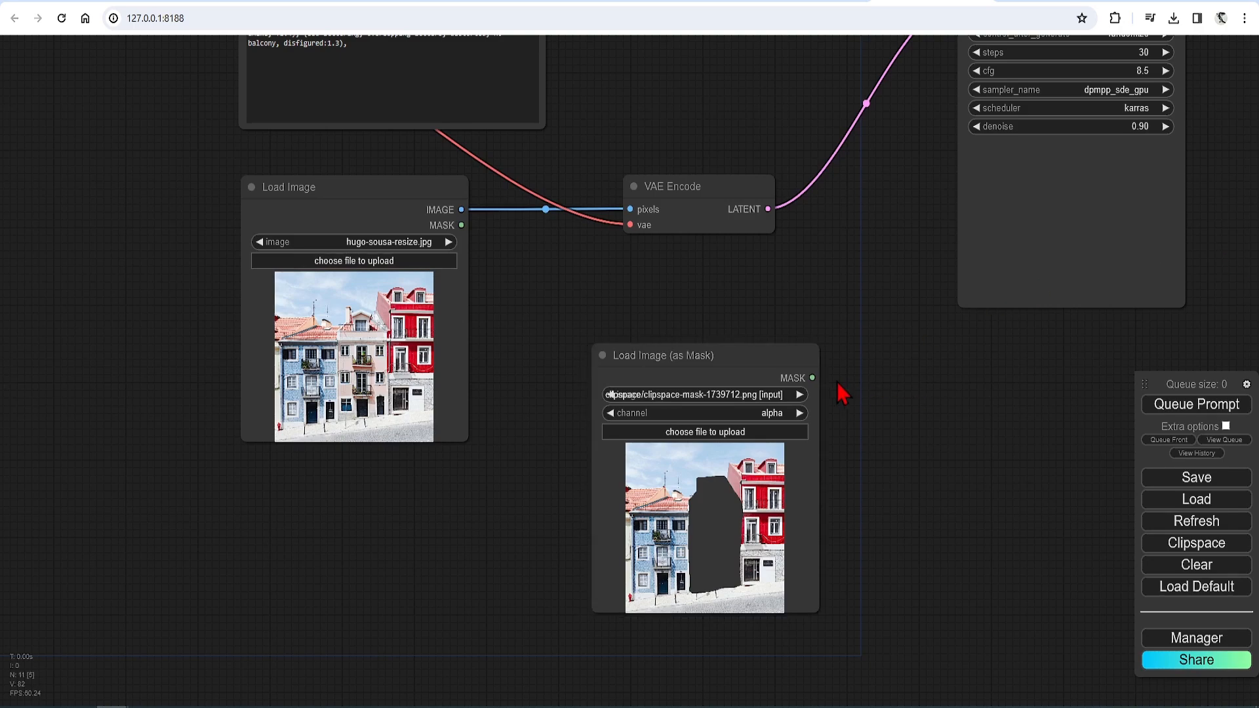
Add a Set Latent Noise Mask node, feed it the mask from Load Image (as Mask), and place it beside VAE Encode.
double_click(895, 395)
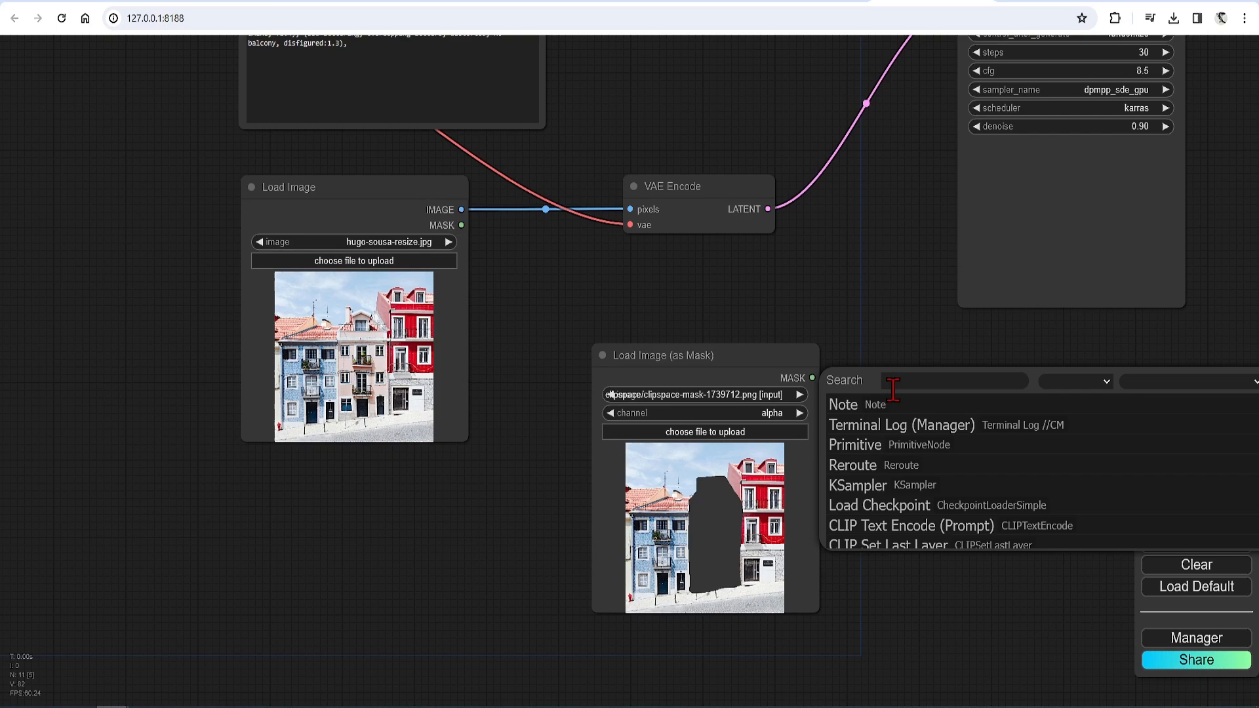
type("setl")
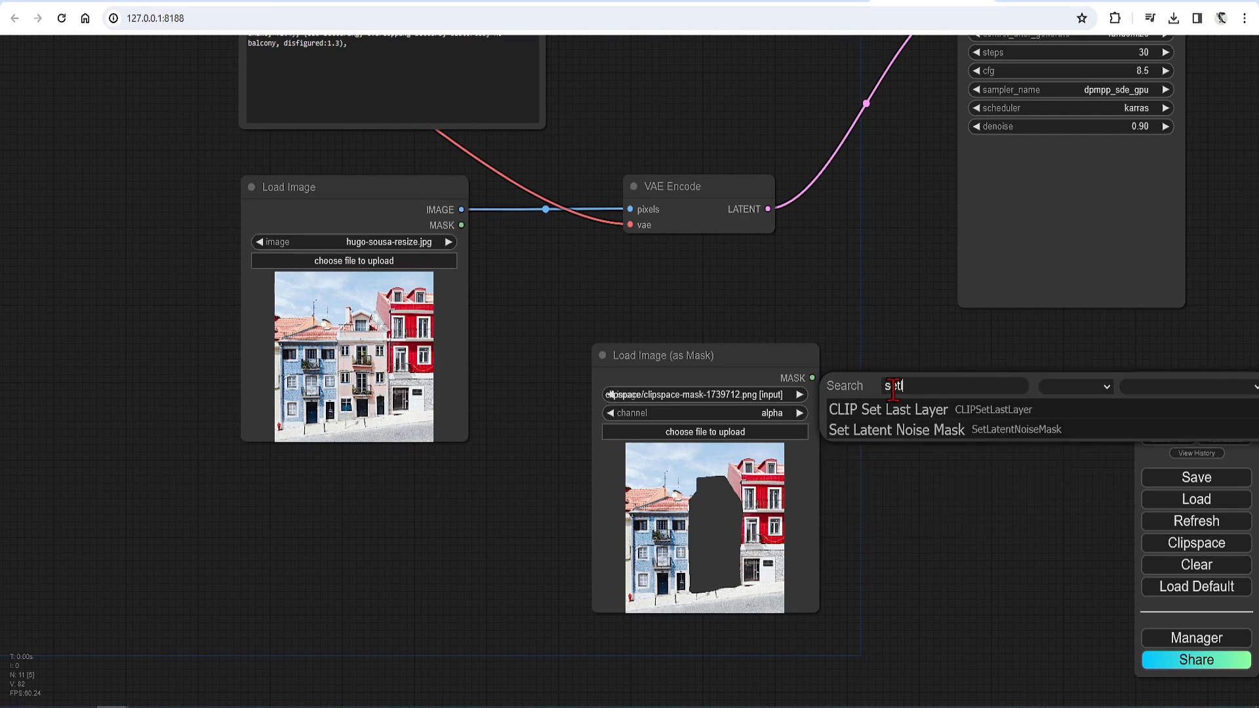
type("ate")
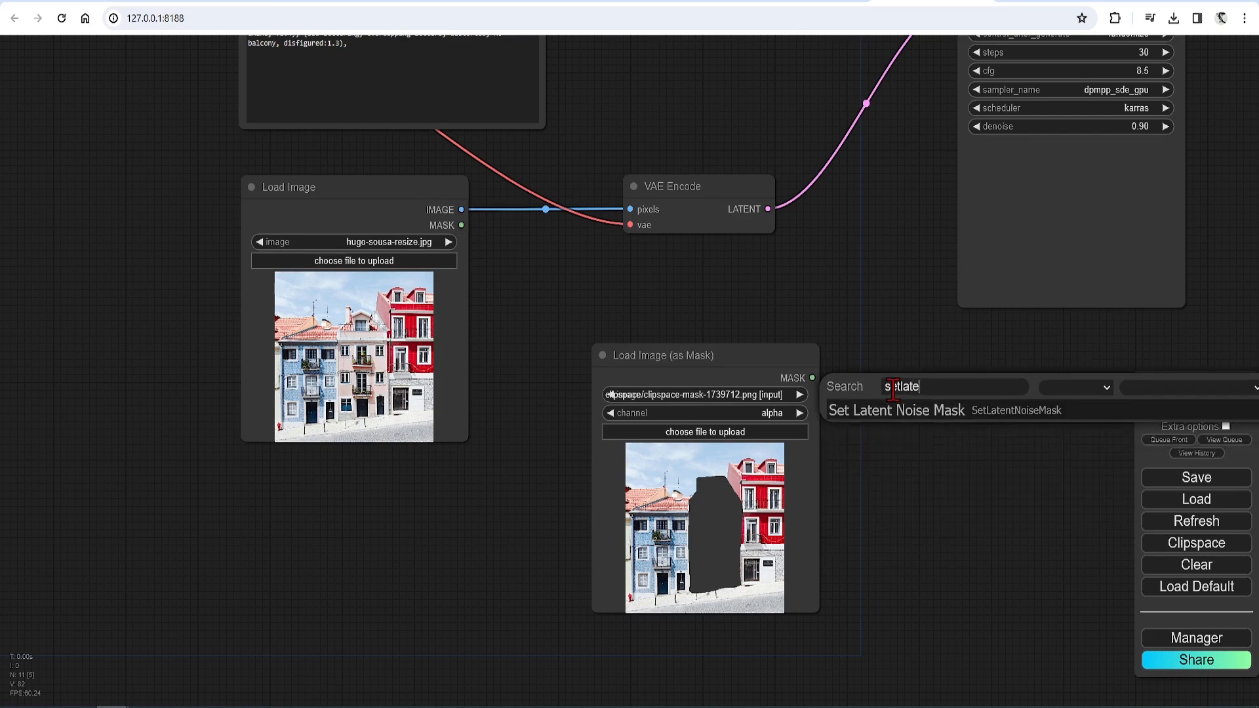
left_click(1092, 419)
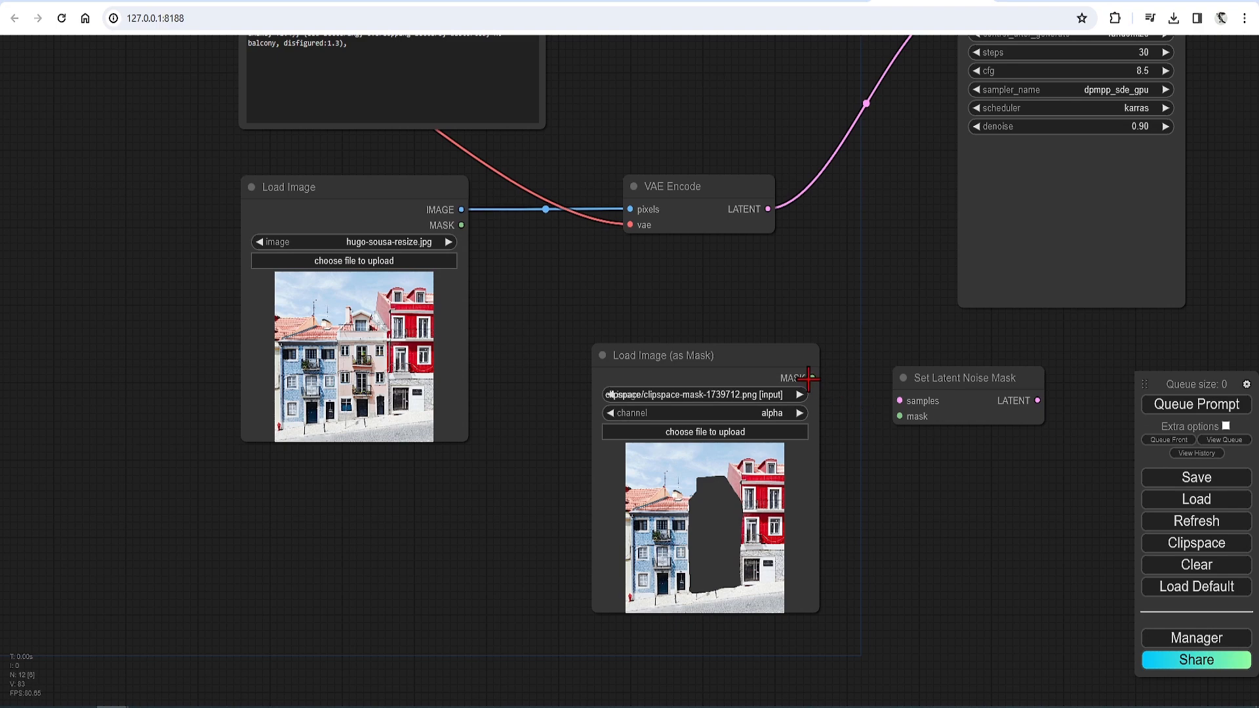
left_click_drag(810, 378, 901, 417)
left_click_drag(973, 399, 881, 273)
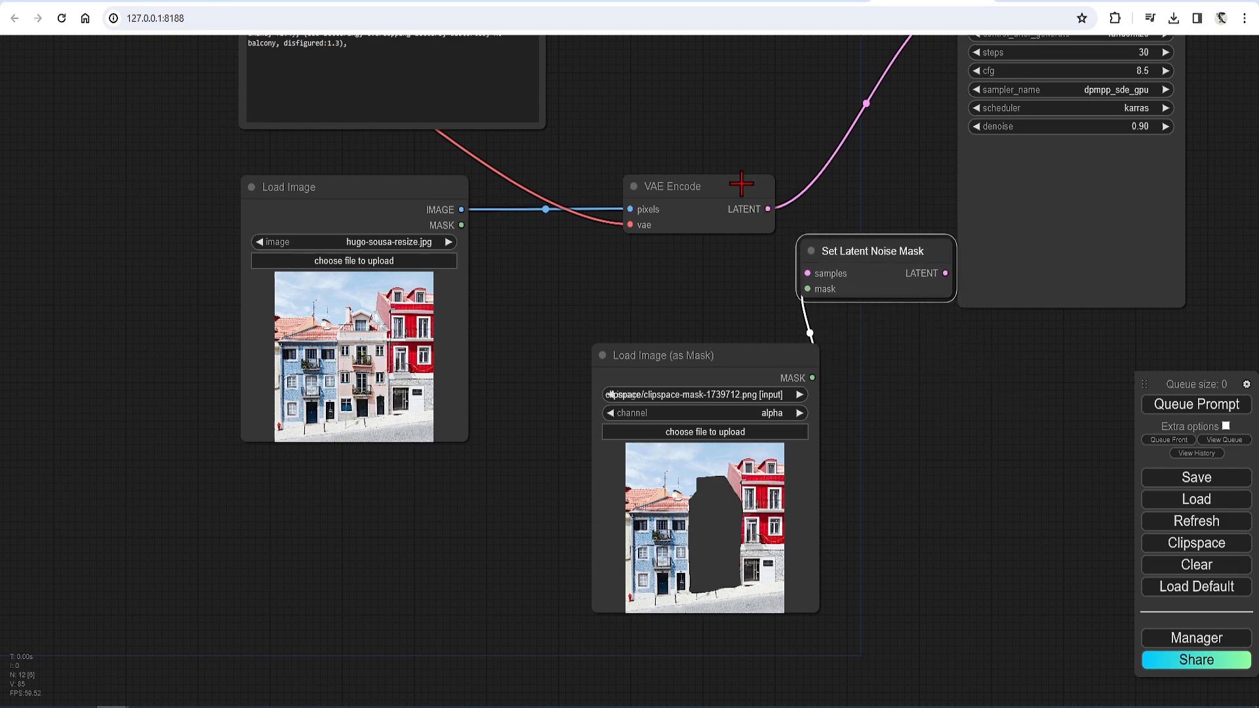
Route the VAE Encode latent through Set Latent Noise Mask into the KSampler's latent_image input, spacing the nodes apart.
left_click_drag(743, 182, 807, 273)
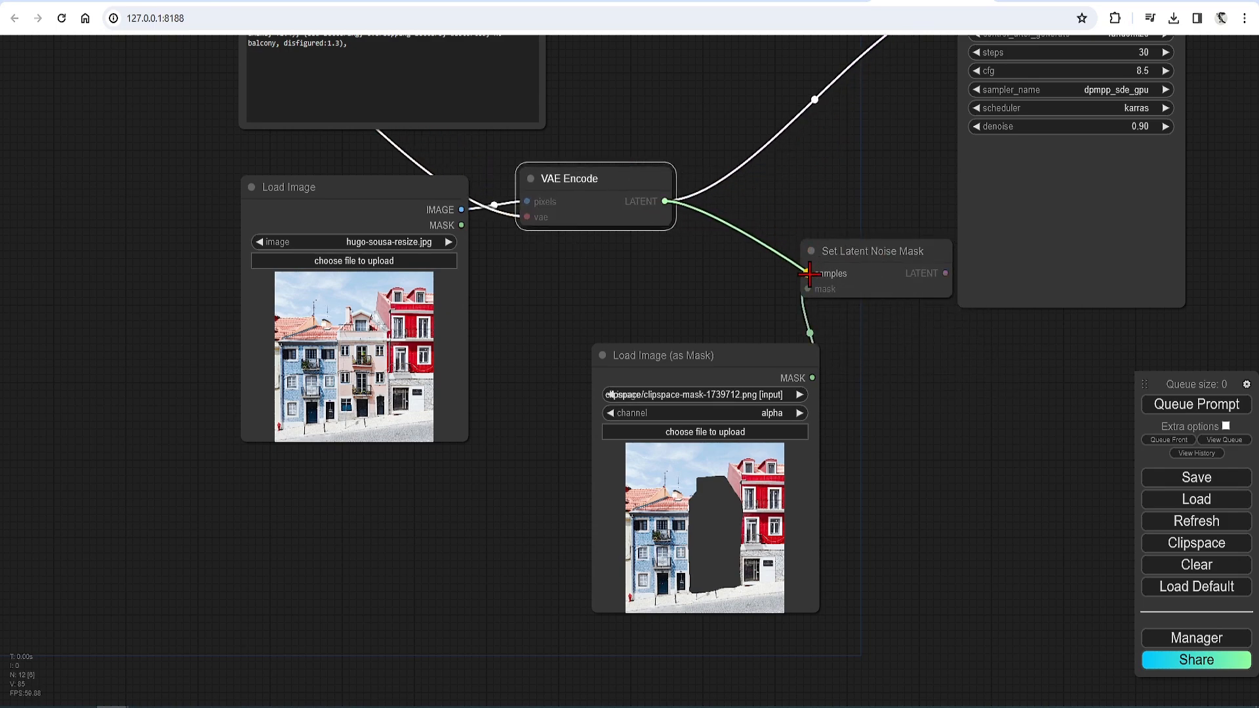
left_click_drag(845, 234, 785, 199)
scroll(842, 408, "down", 2)
scroll(888, 316, "up", 1)
left_click_drag(887, 316, 837, 405)
scroll(872, 345, "down", 1)
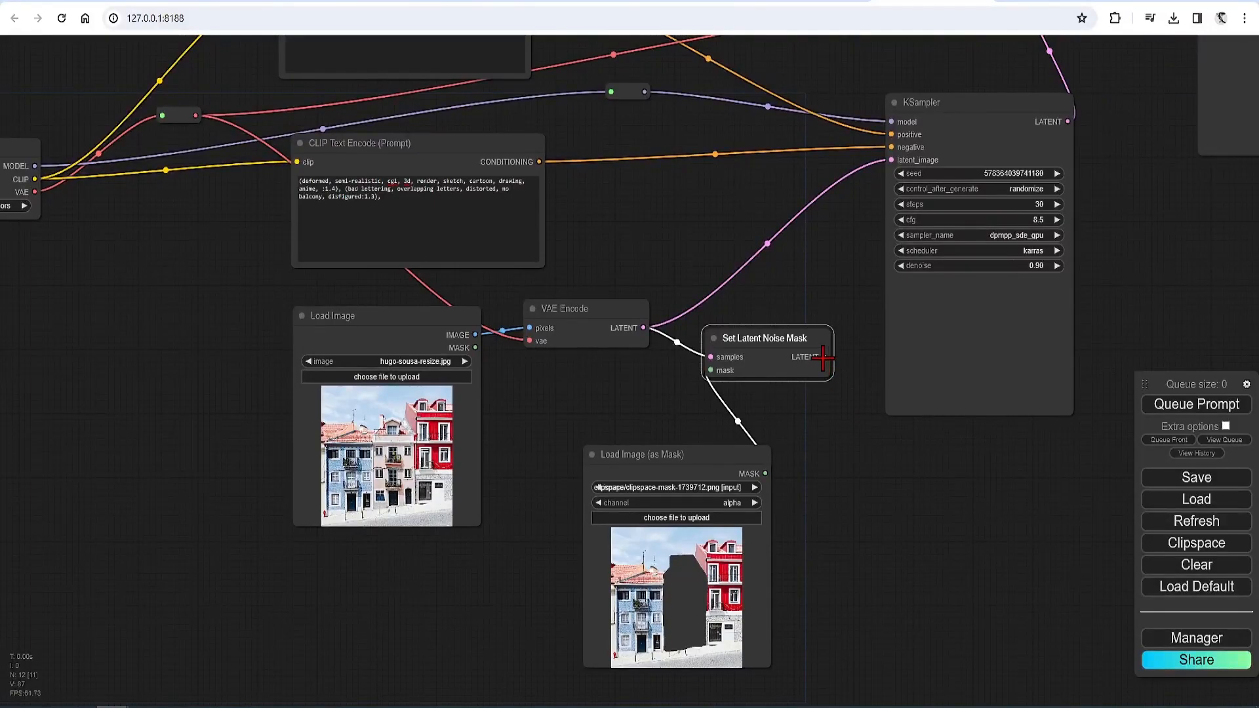
left_click_drag(824, 356, 891, 159)
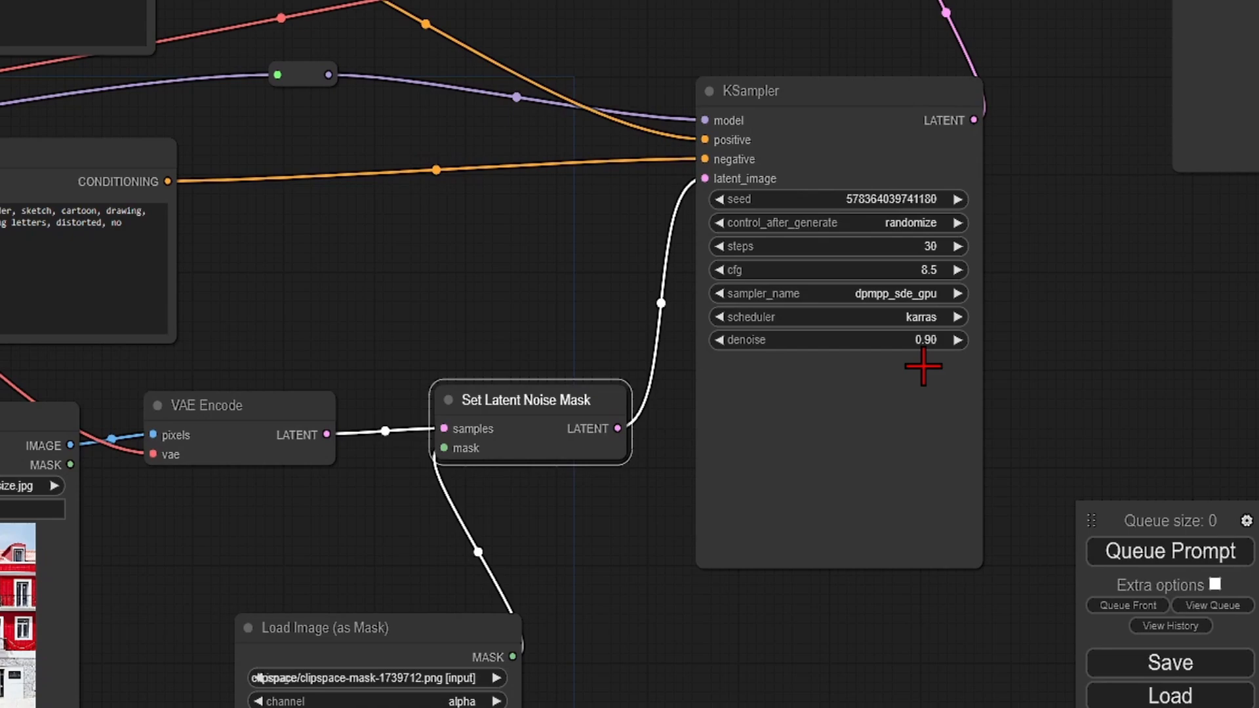
Set the KSampler's denoise to 0.50 and queue the prompt to generate the image.
left_click(934, 340)
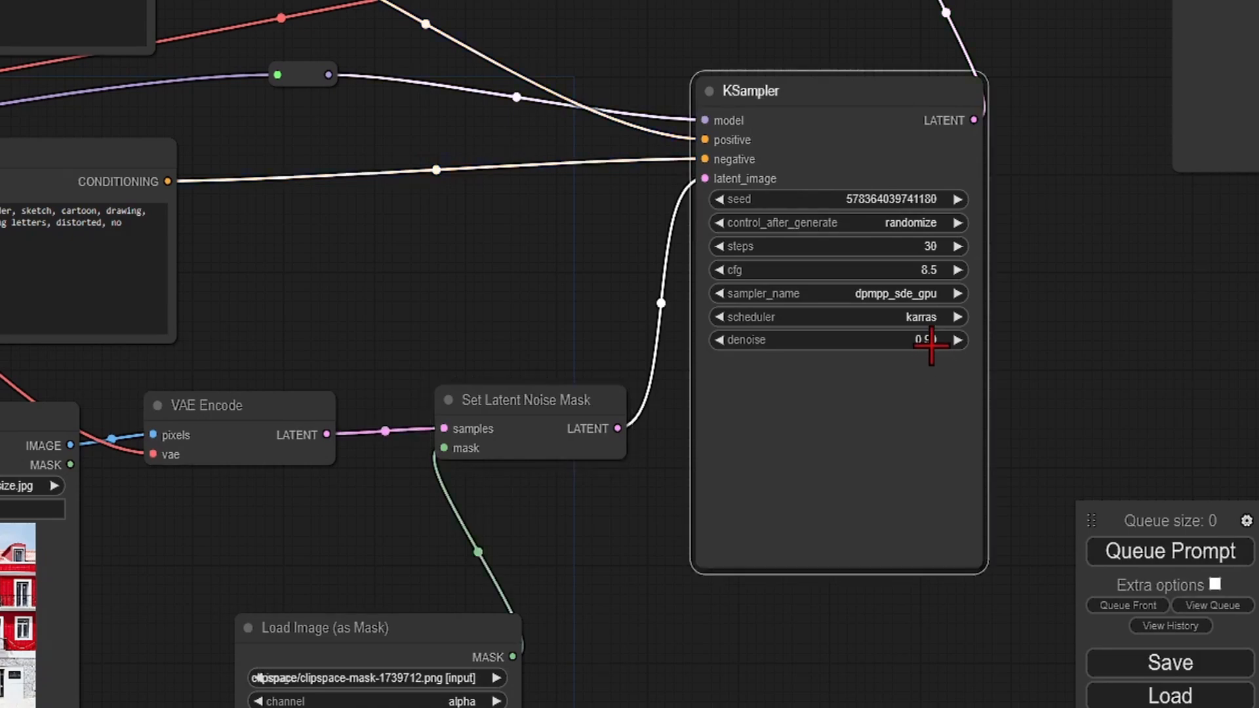
type("0.5")
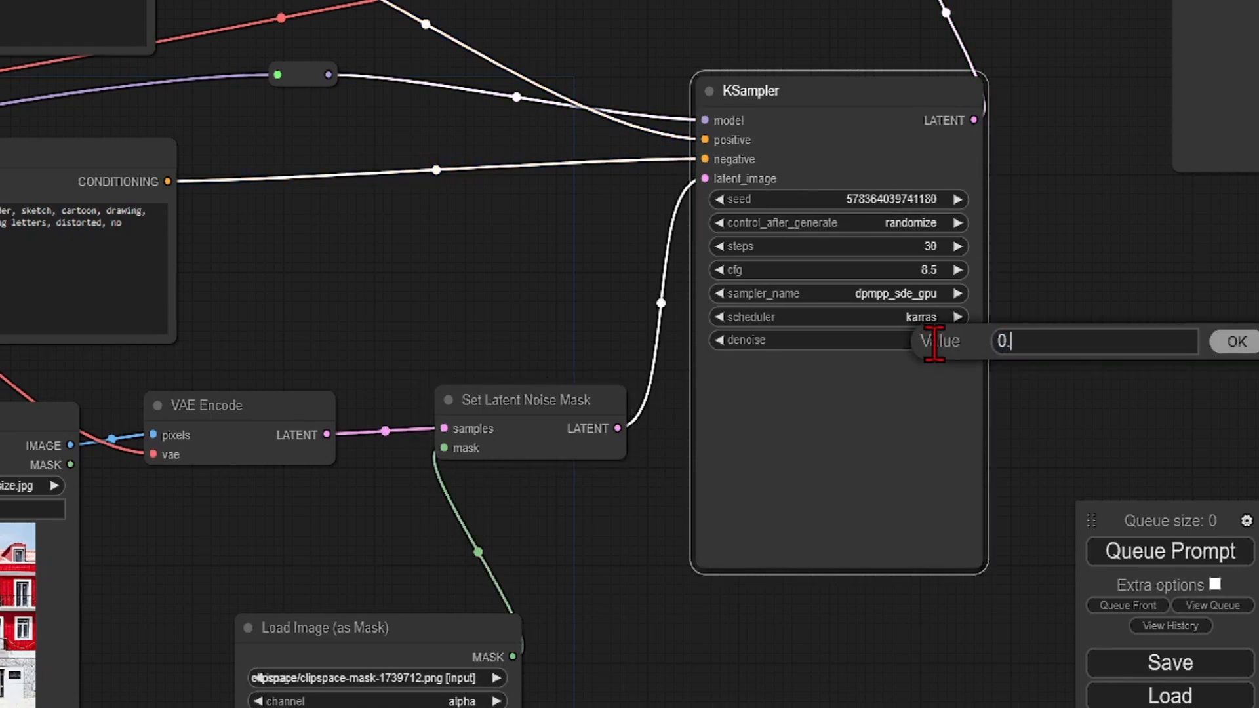
left_click(1232, 343)
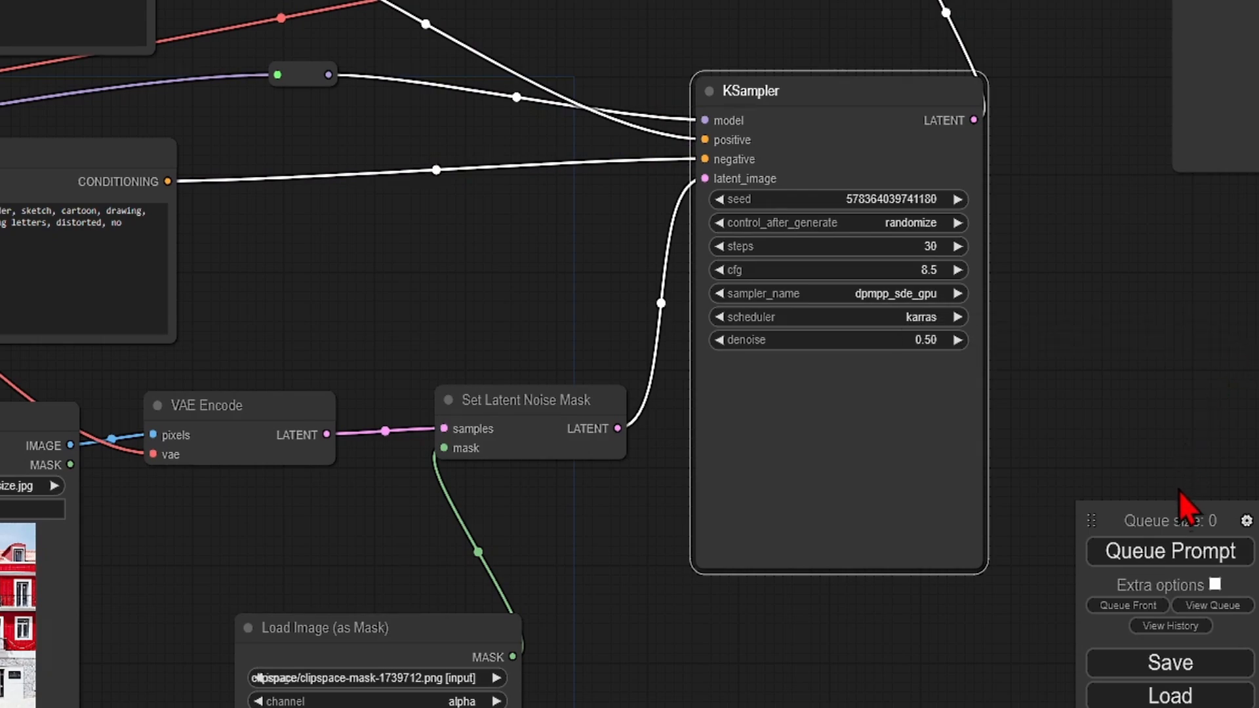
left_click(1177, 553)
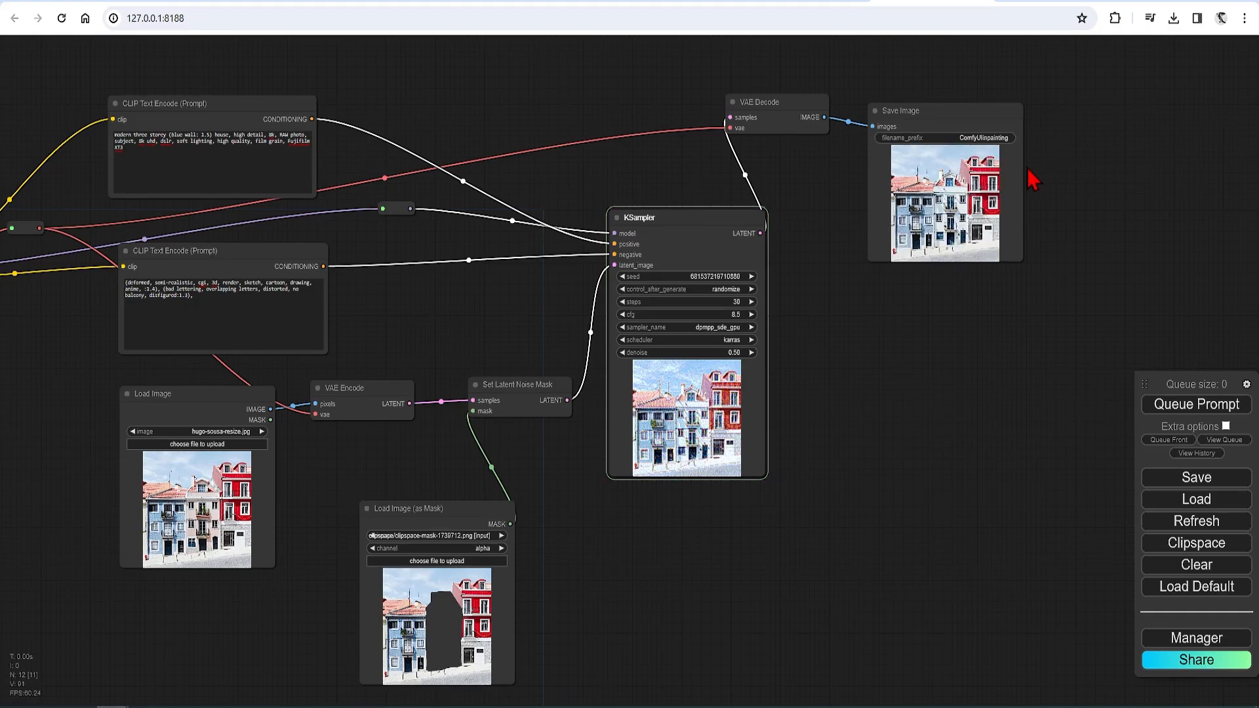
Examine the repainted middle house in the Save Image result and compare it with the KSampler preview.
scroll(1023, 184, "up", 10)
scroll(958, 216, "up", 7)
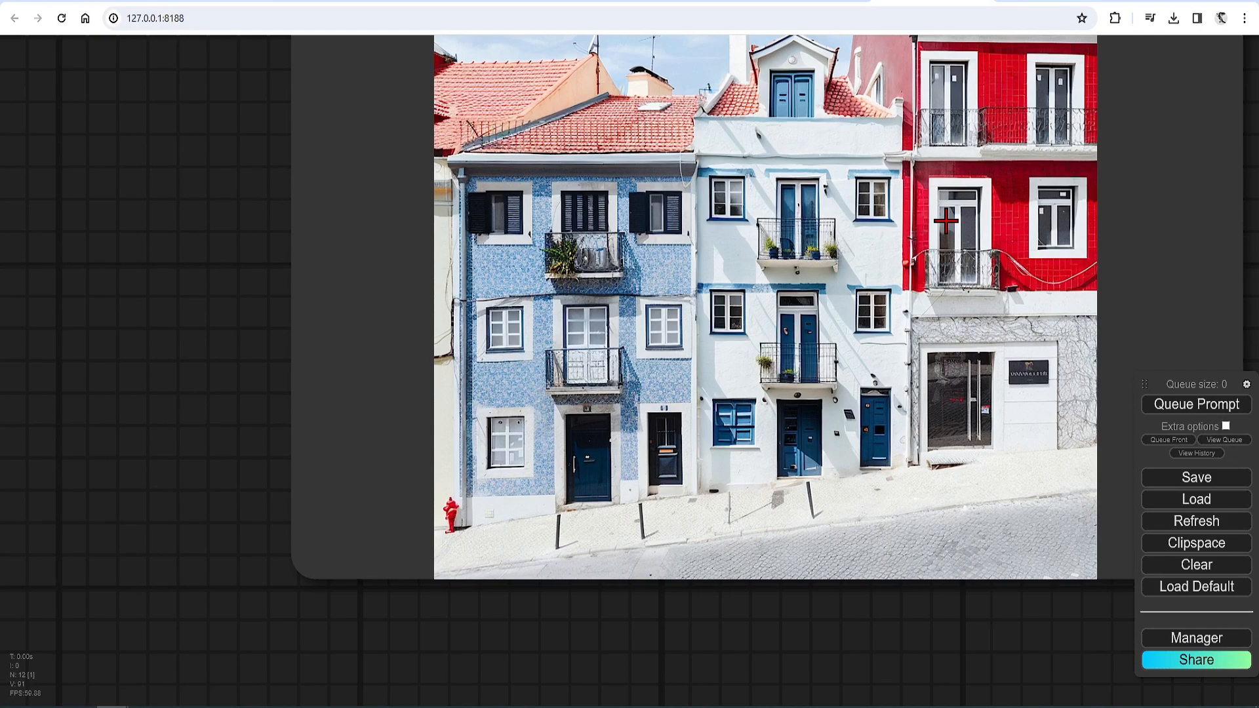
scroll(910, 366, "down", 10)
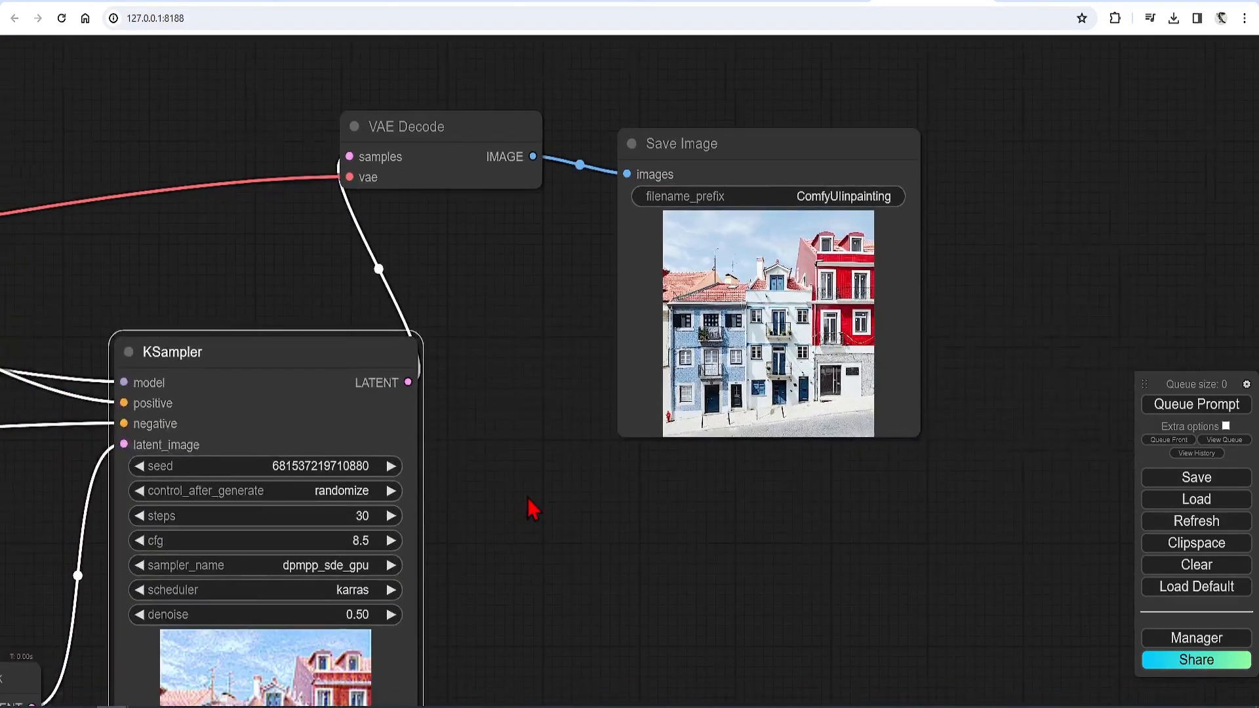
left_click_drag(528, 498, 604, 371)
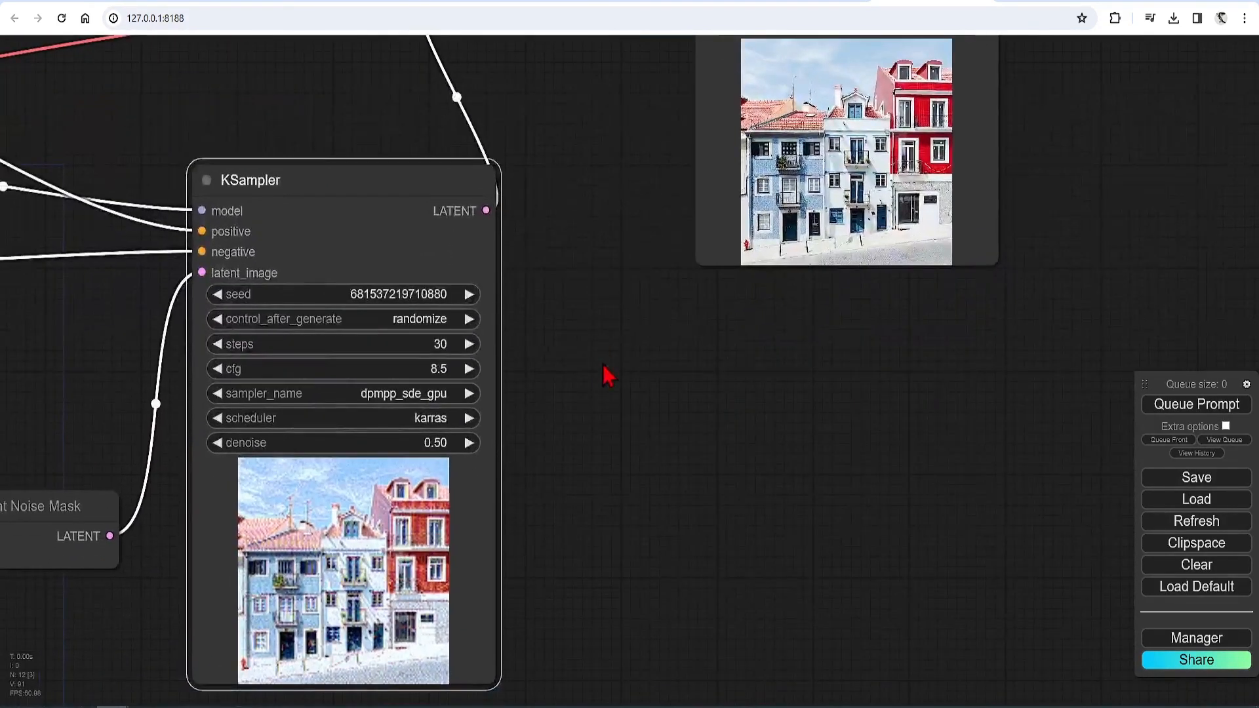
scroll(596, 450, "down", 1)
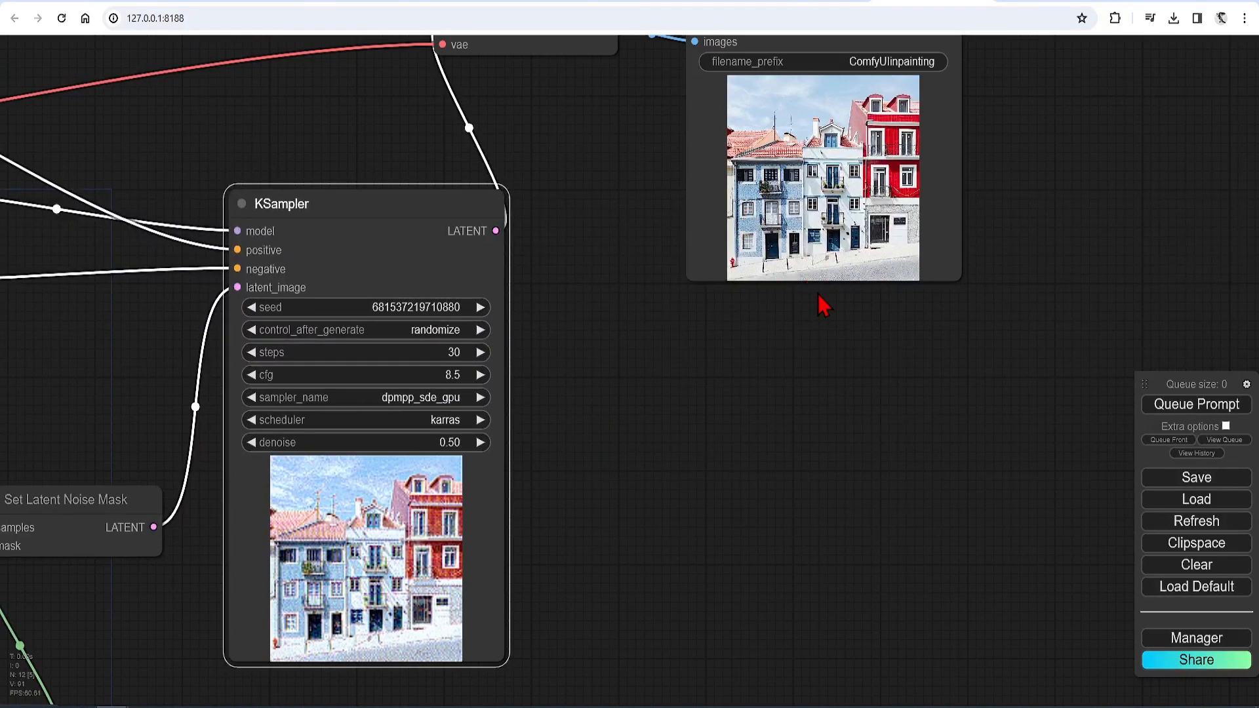
Move the Load Image node directly below the Save Image node so the original and generated photos can be compared.
scroll(975, 329, "down", 8)
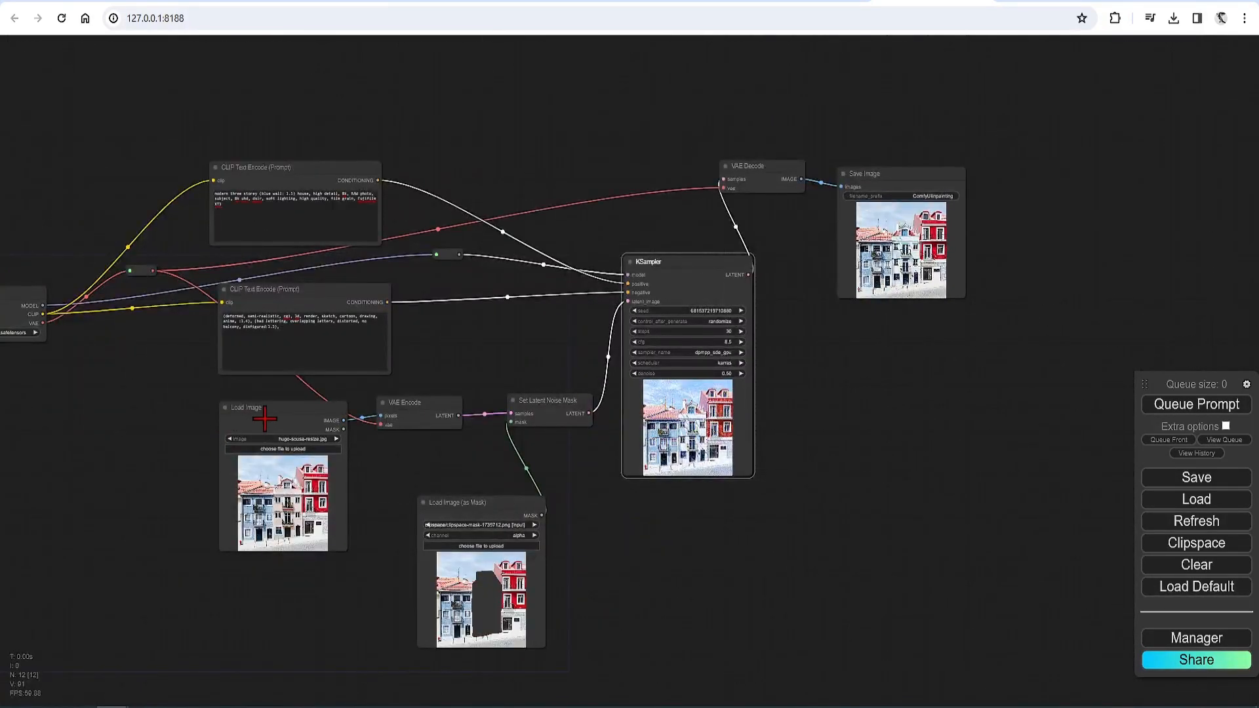
left_click_drag(275, 413, 889, 316)
scroll(889, 316, "up", 9)
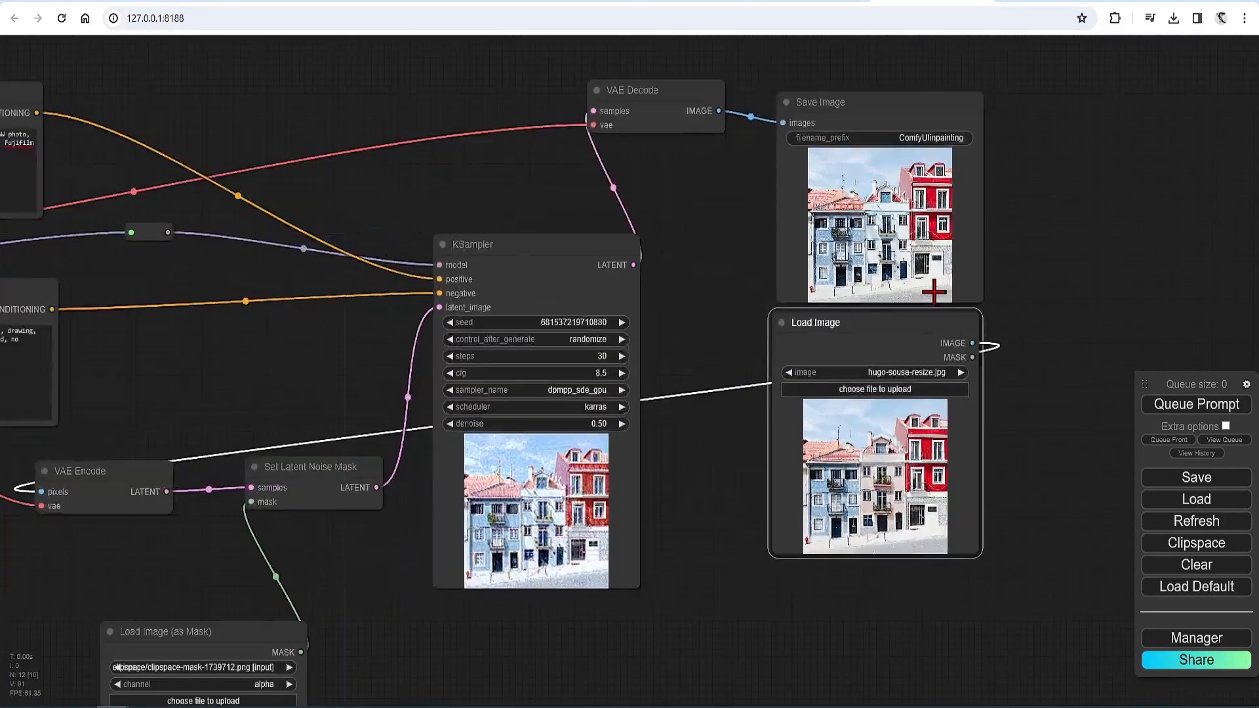
scroll(918, 314, "up", 1)
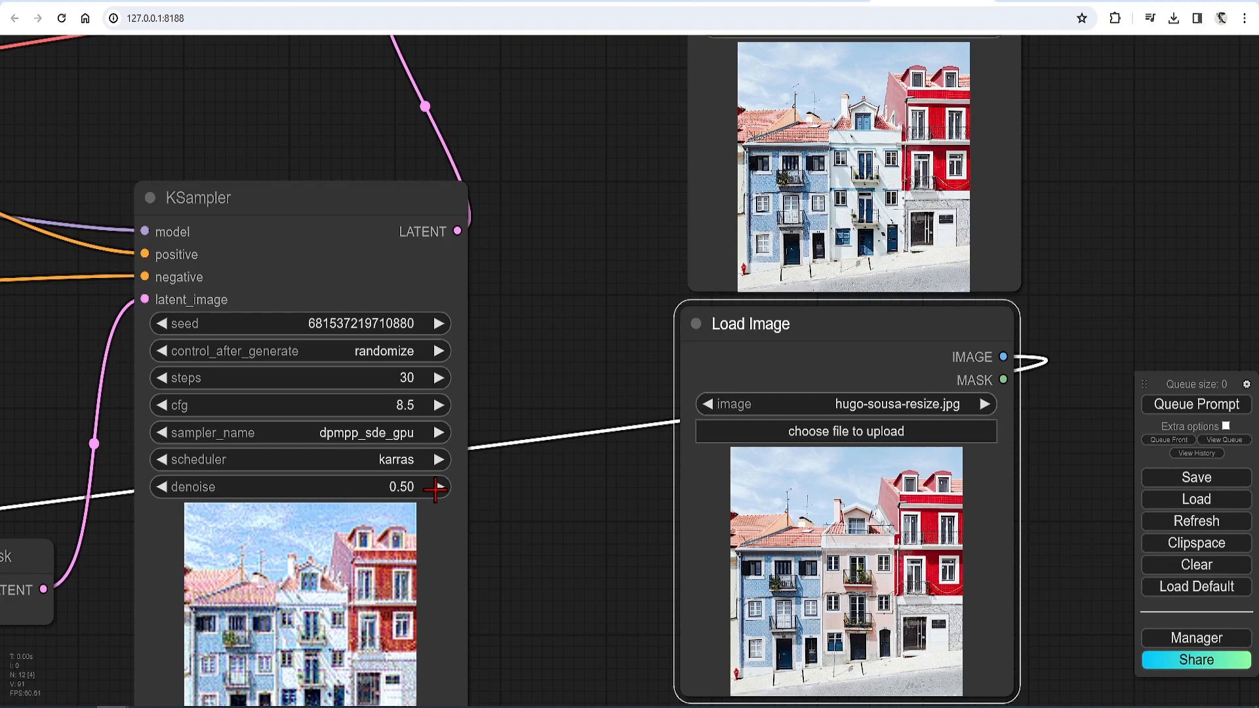
Set the KSampler's denoise to 0.70 and queue the prompt to regenerate the masked house.
left_click(436, 487)
left_click(438, 487)
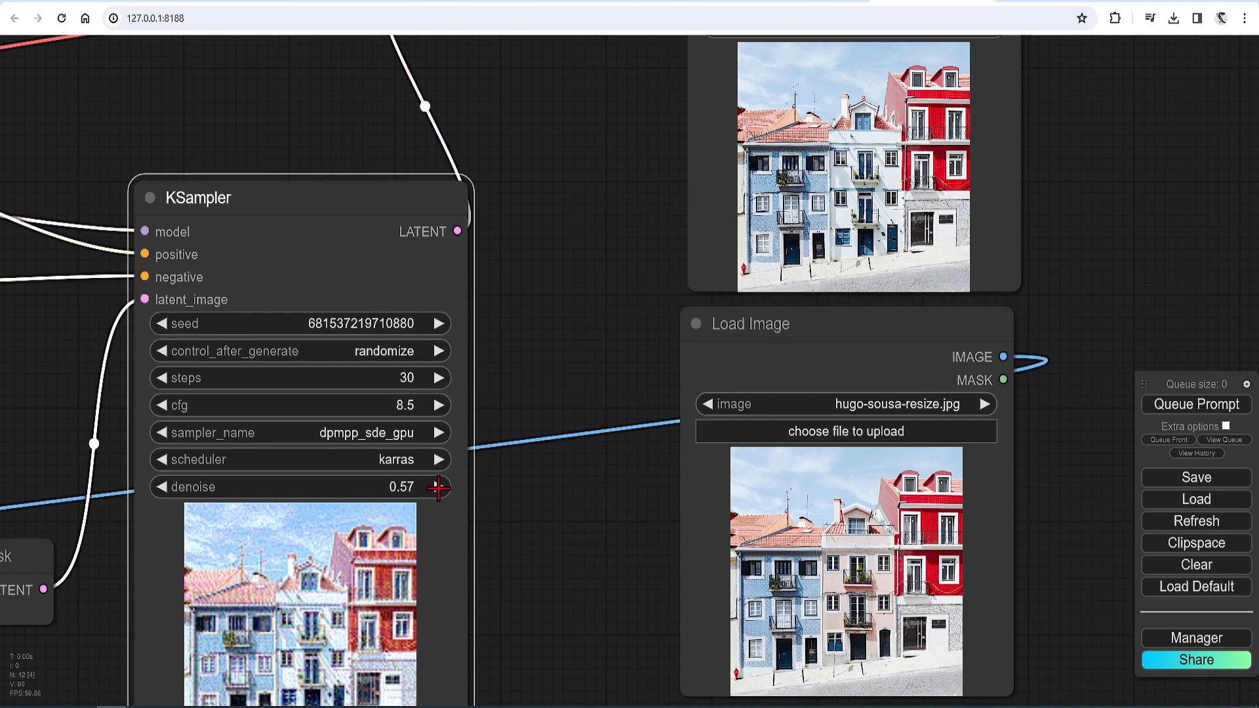
left_click(421, 487)
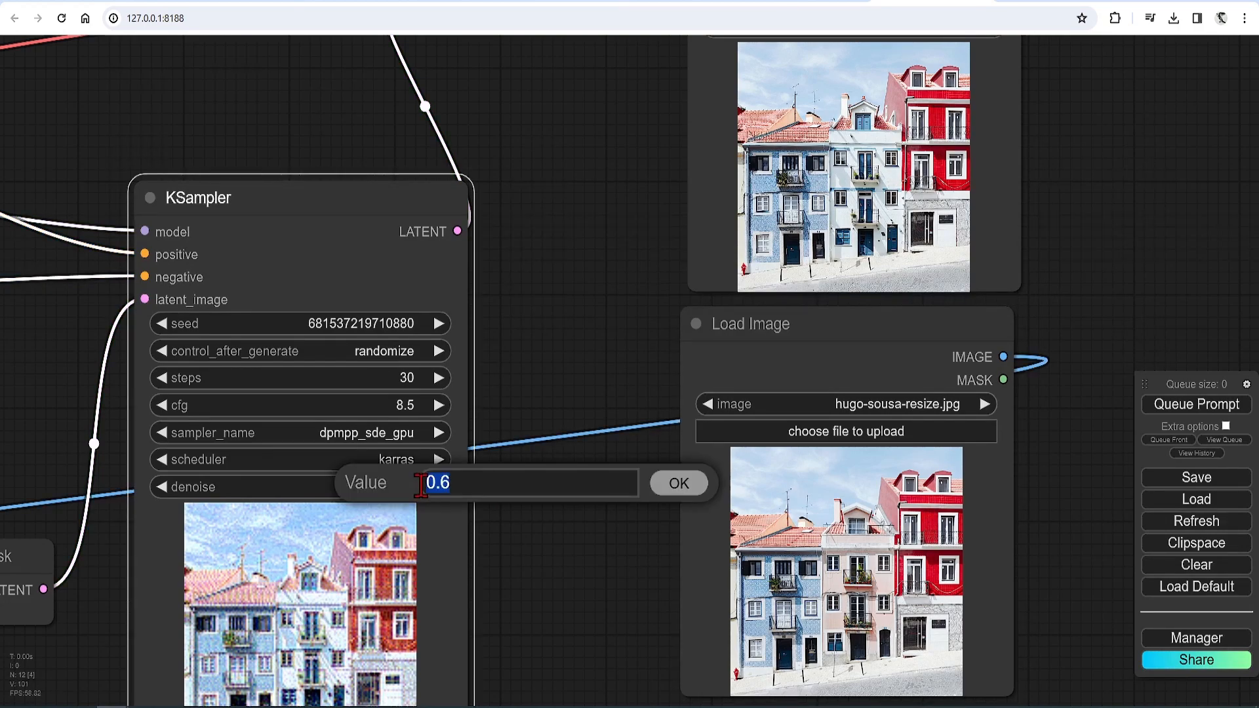
type("0.7")
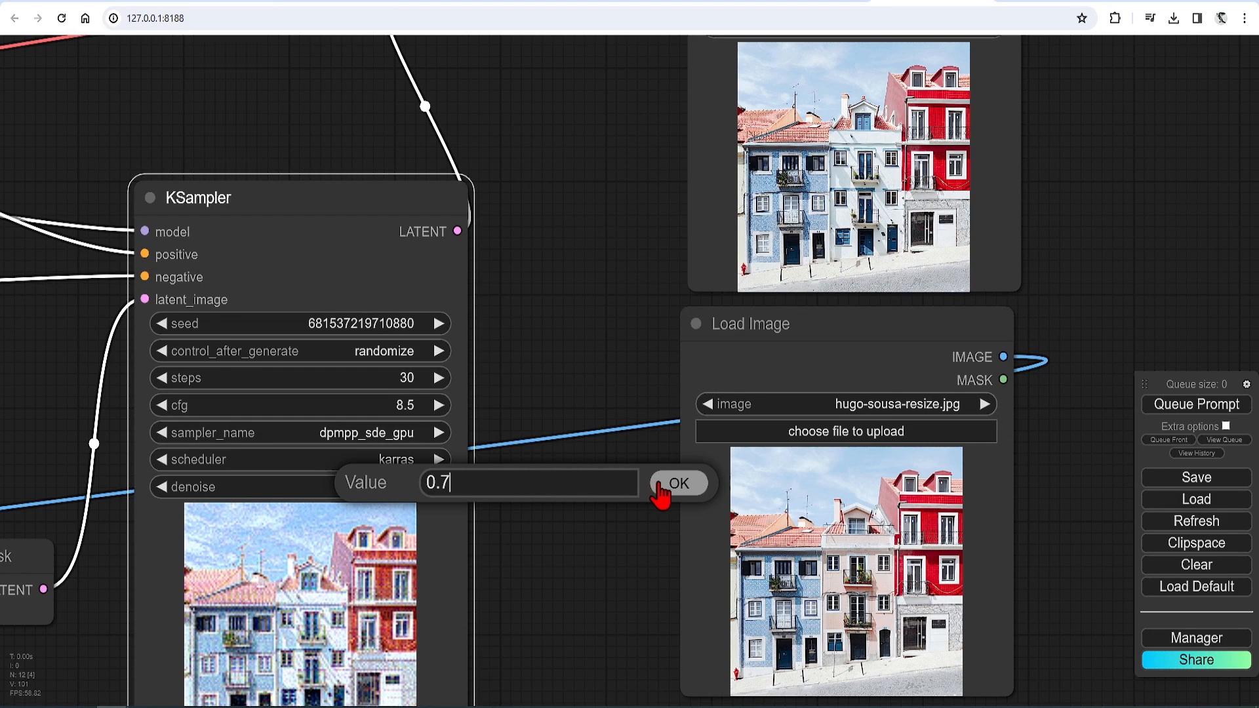
left_click(672, 488)
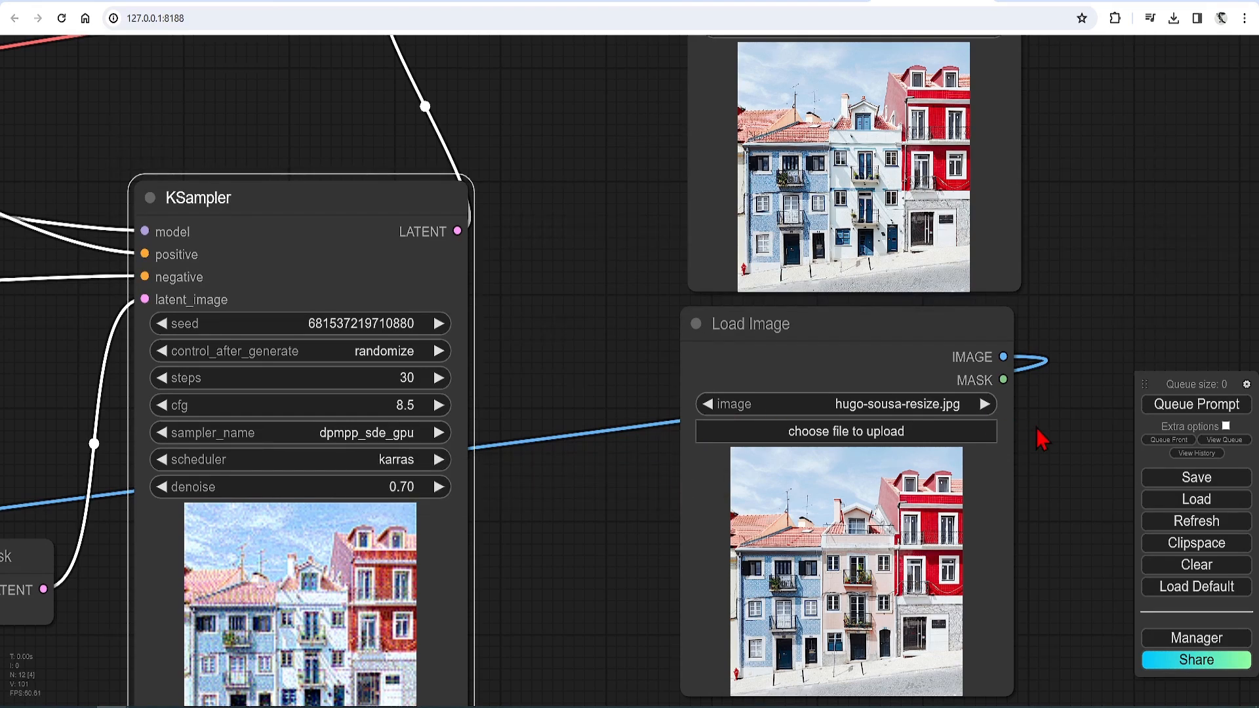
left_click(1160, 412)
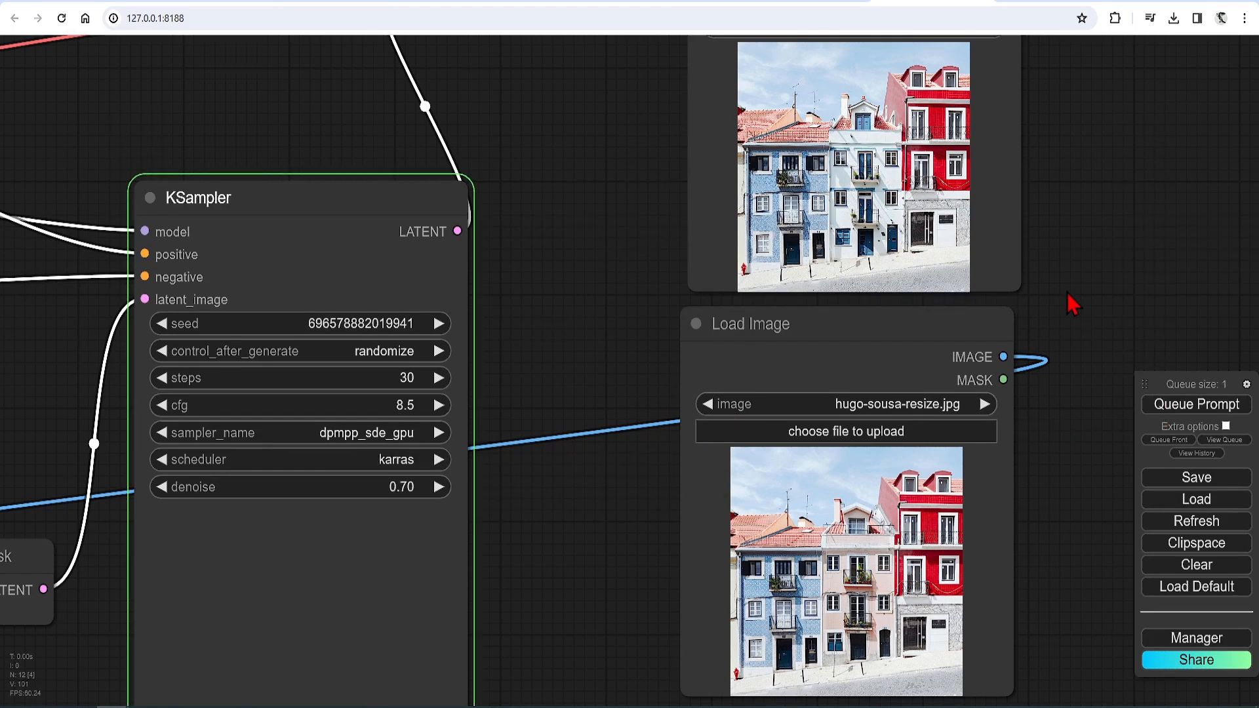
Examine the regenerated middle house up close in the Save Image result and compare it with the original photo.
scroll(911, 393, "down", 2)
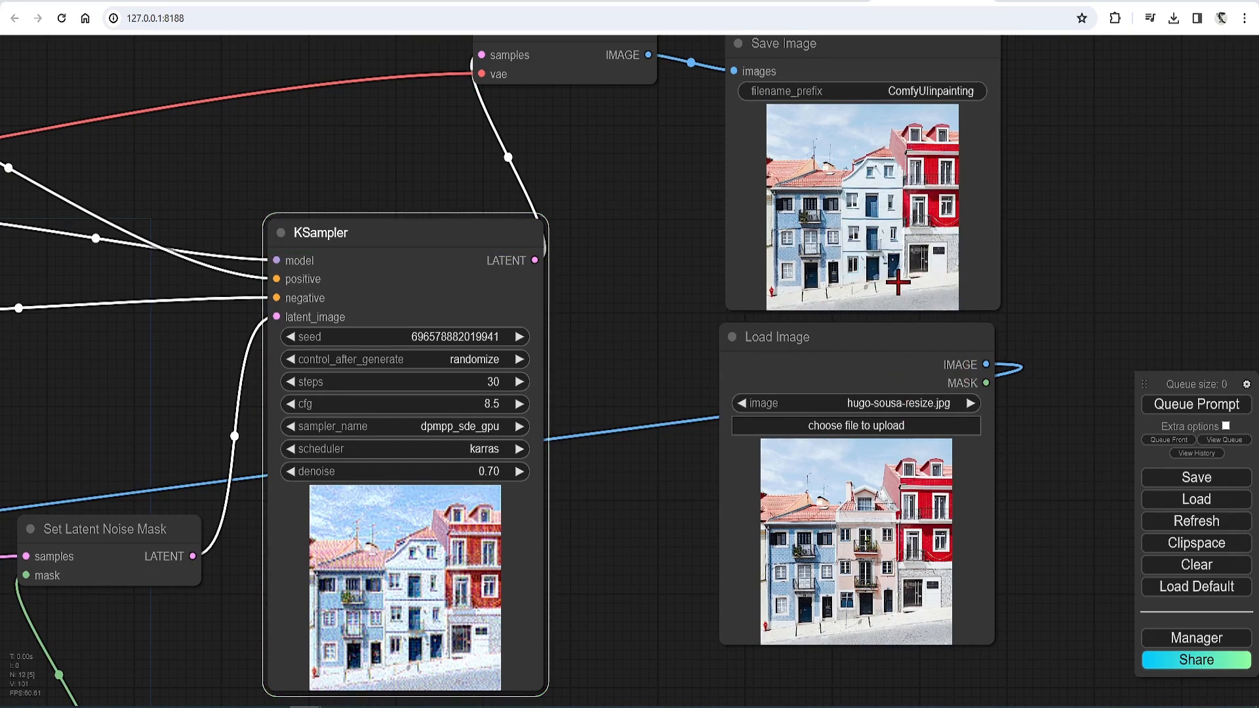
scroll(889, 196, "up", 6)
scroll(889, 194, "up", 9)
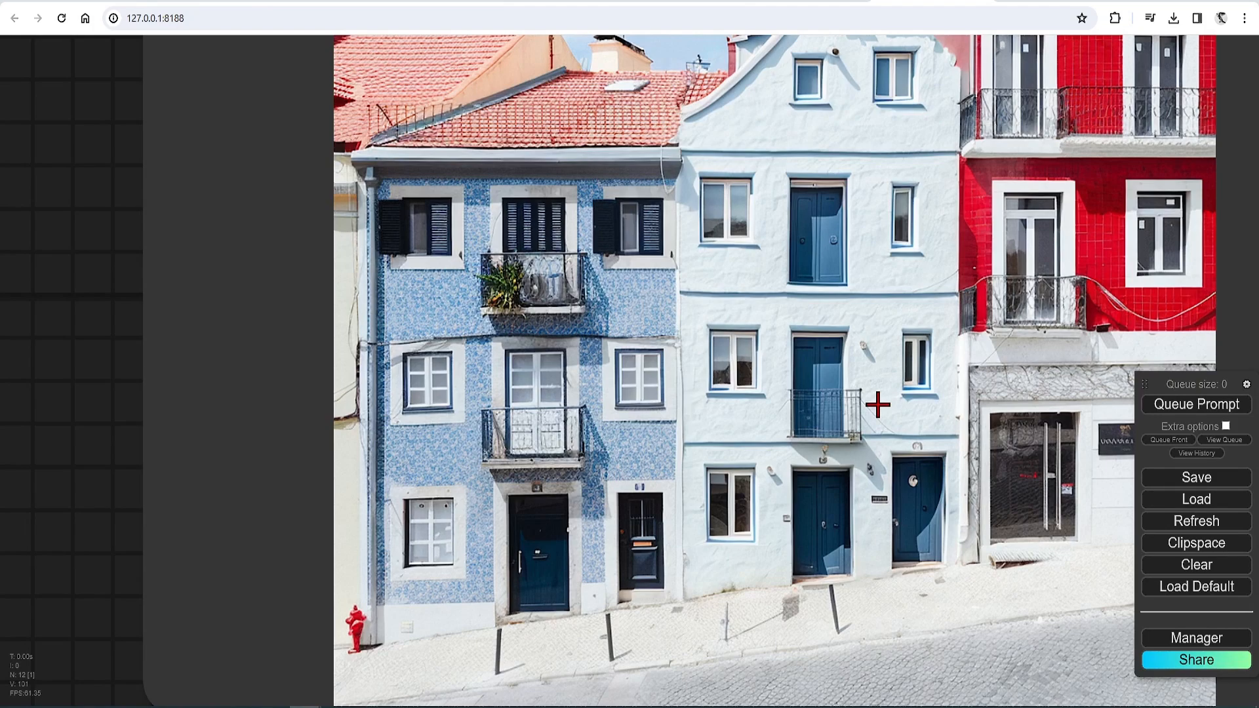
scroll(877, 404, "down", 10)
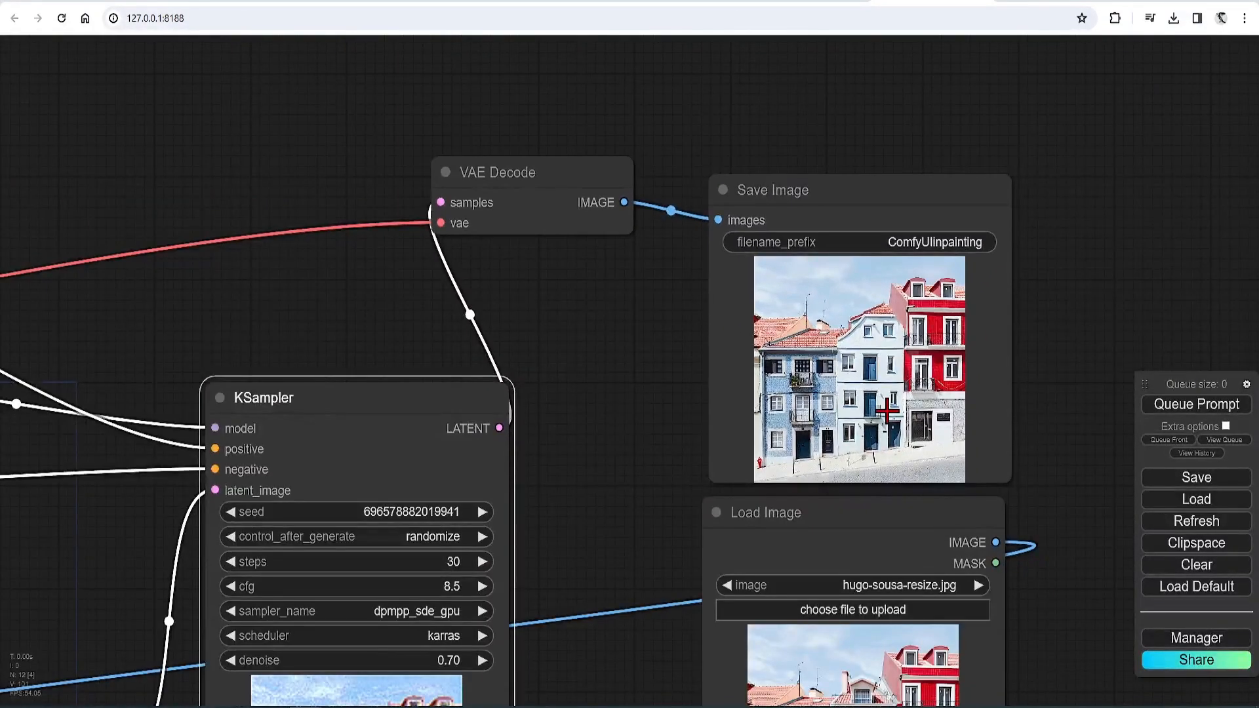
Replace the opening house description in the positive prompt with "modern (style of zaha hadid: 1.2) apartment".
scroll(674, 323, "down", 8)
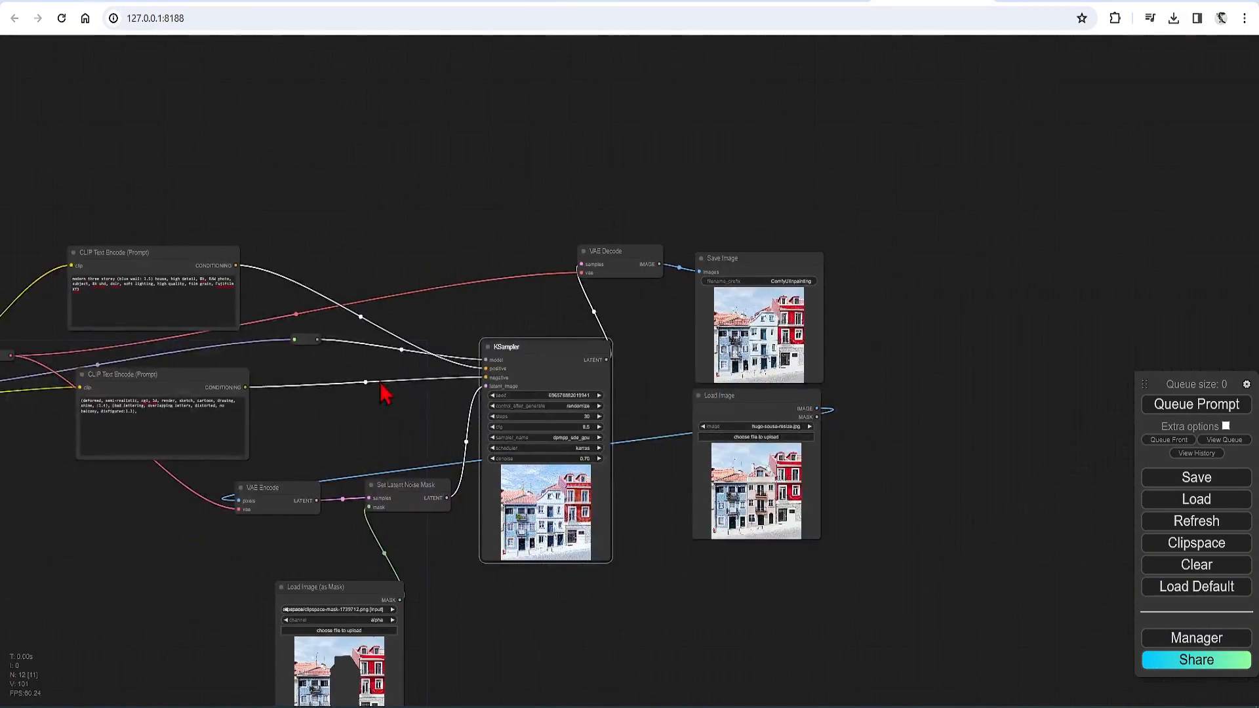
left_click_drag(385, 393, 694, 390)
scroll(426, 278, "up", 15)
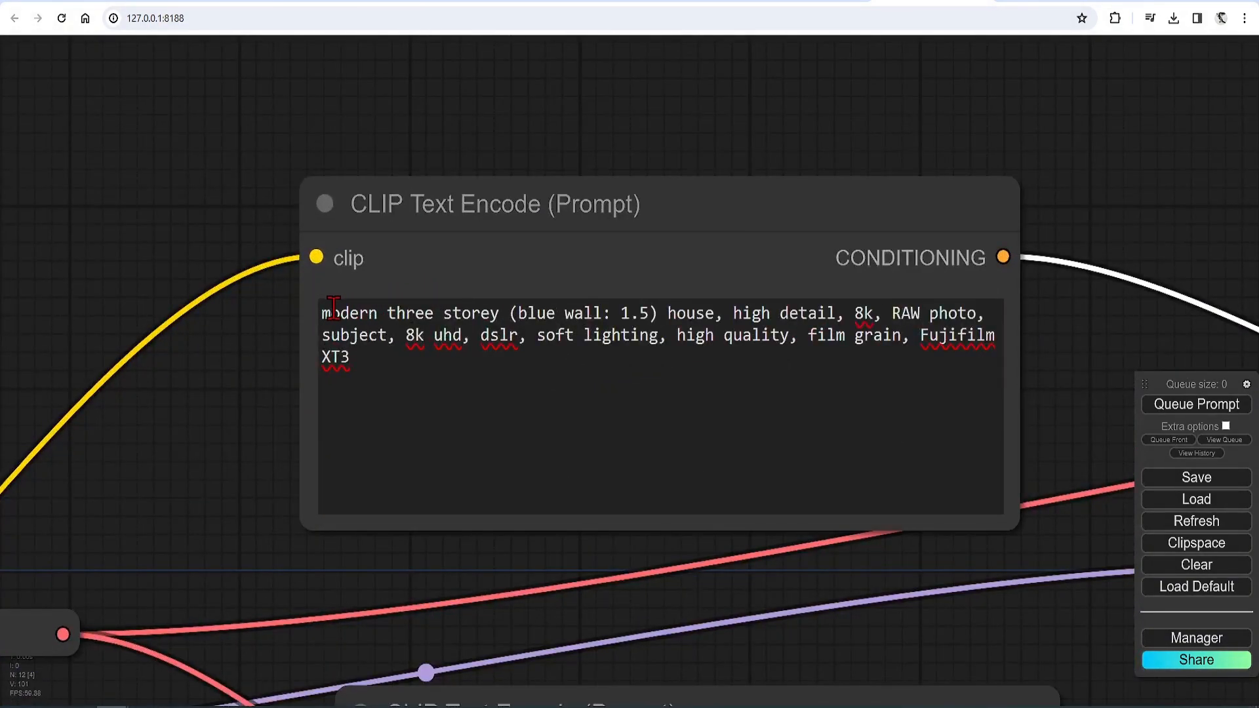
left_click_drag(320, 313, 717, 312)
type("modern  (style of zaha hadid: 1.2) apartment")
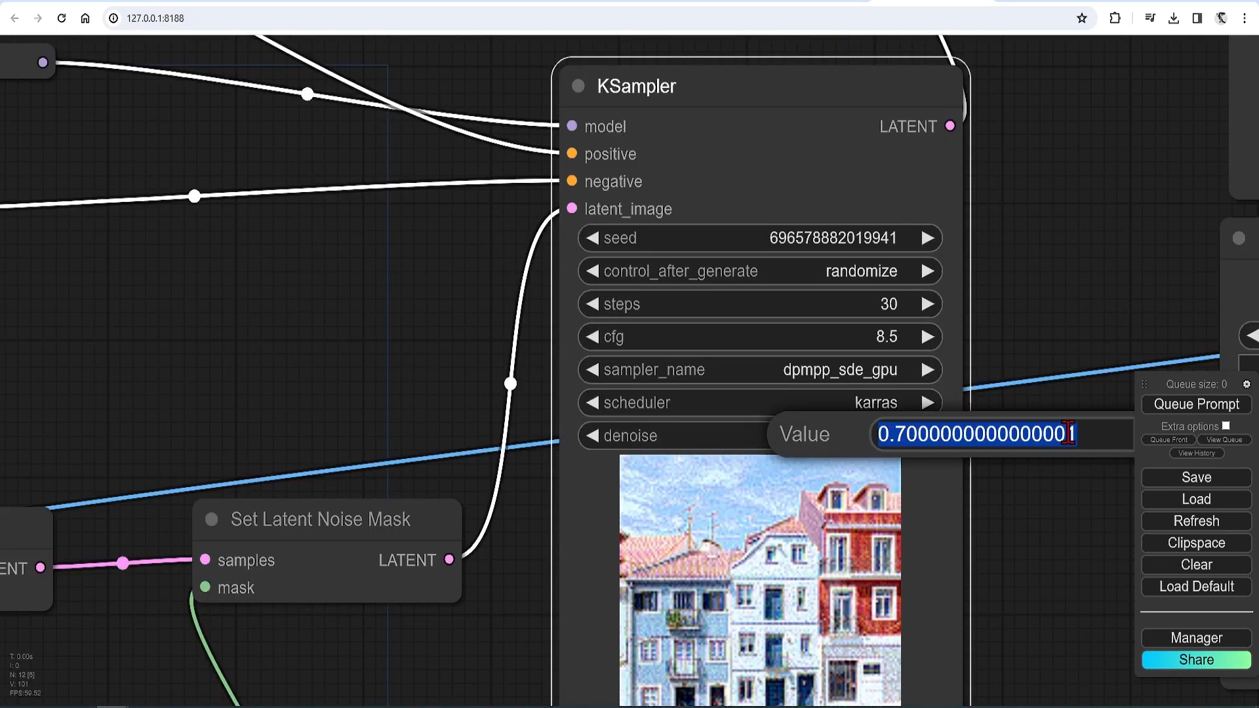
Set the KSampler's denoise to 0.80 and queue the prompt to generate the Zaha Hadid style building.
type("0")
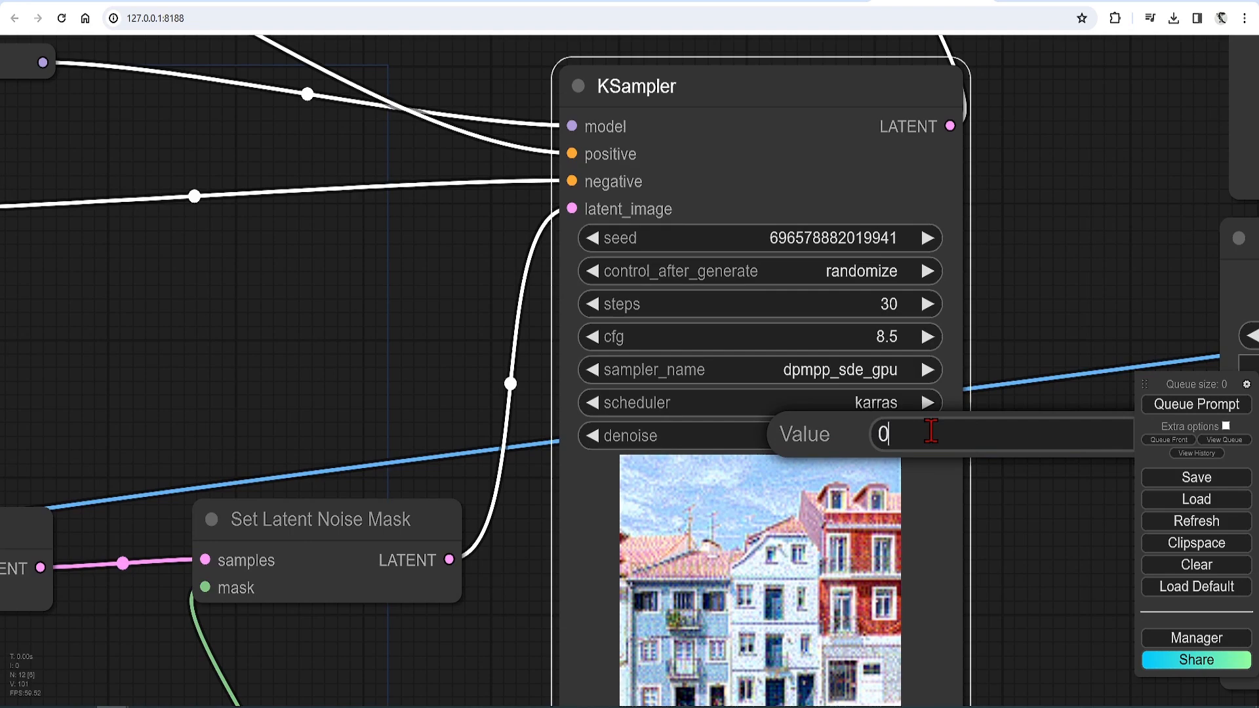
type(".8")
key("Return")
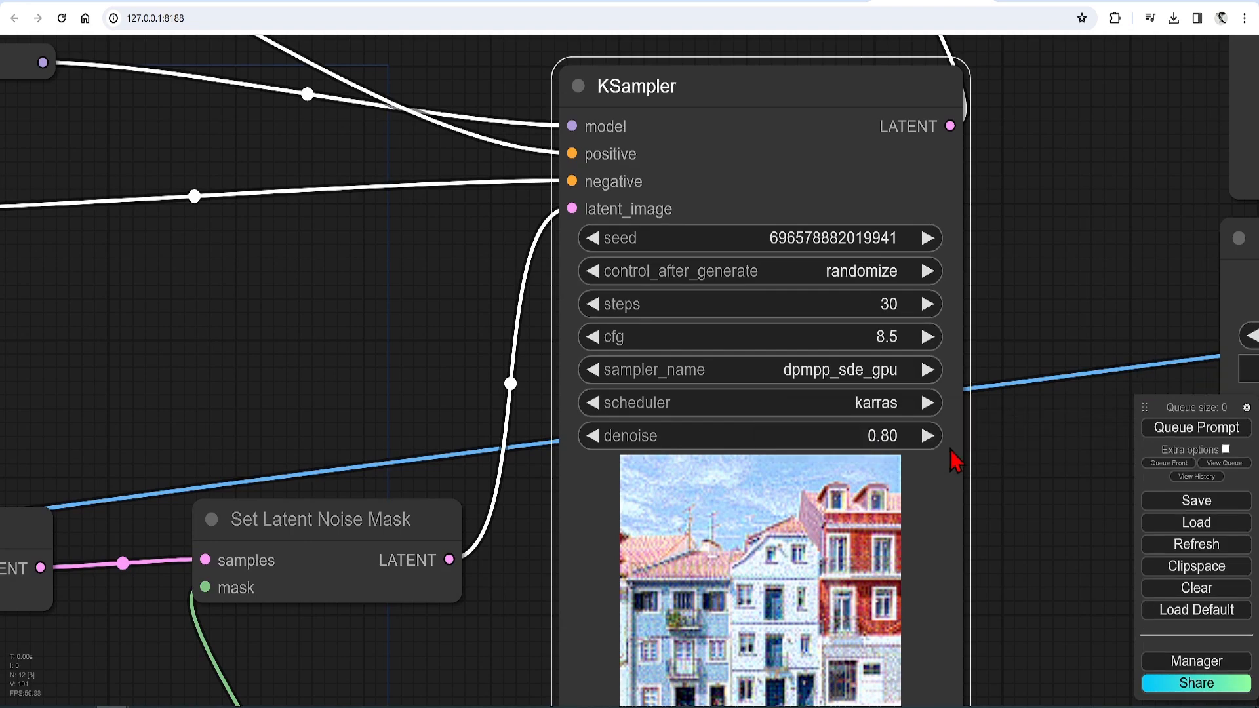
scroll(313, 410, "down", 5)
left_click_drag(1034, 295, 967, 349)
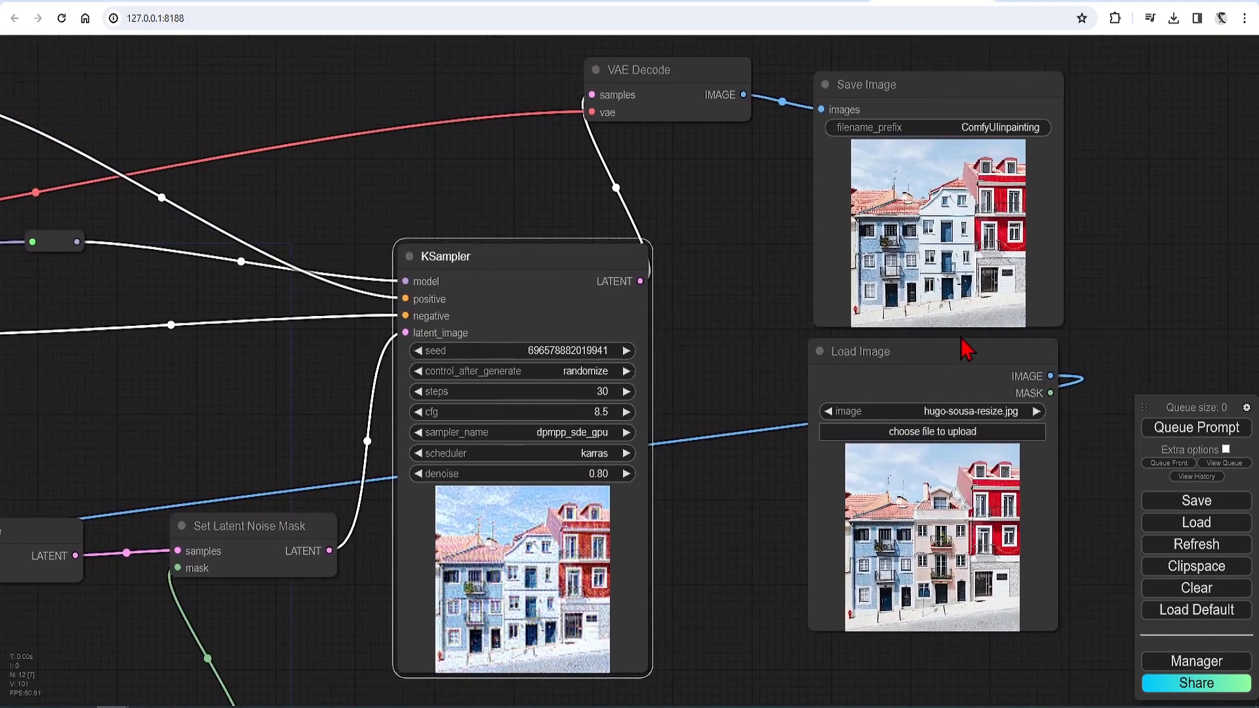
left_click(1199, 429)
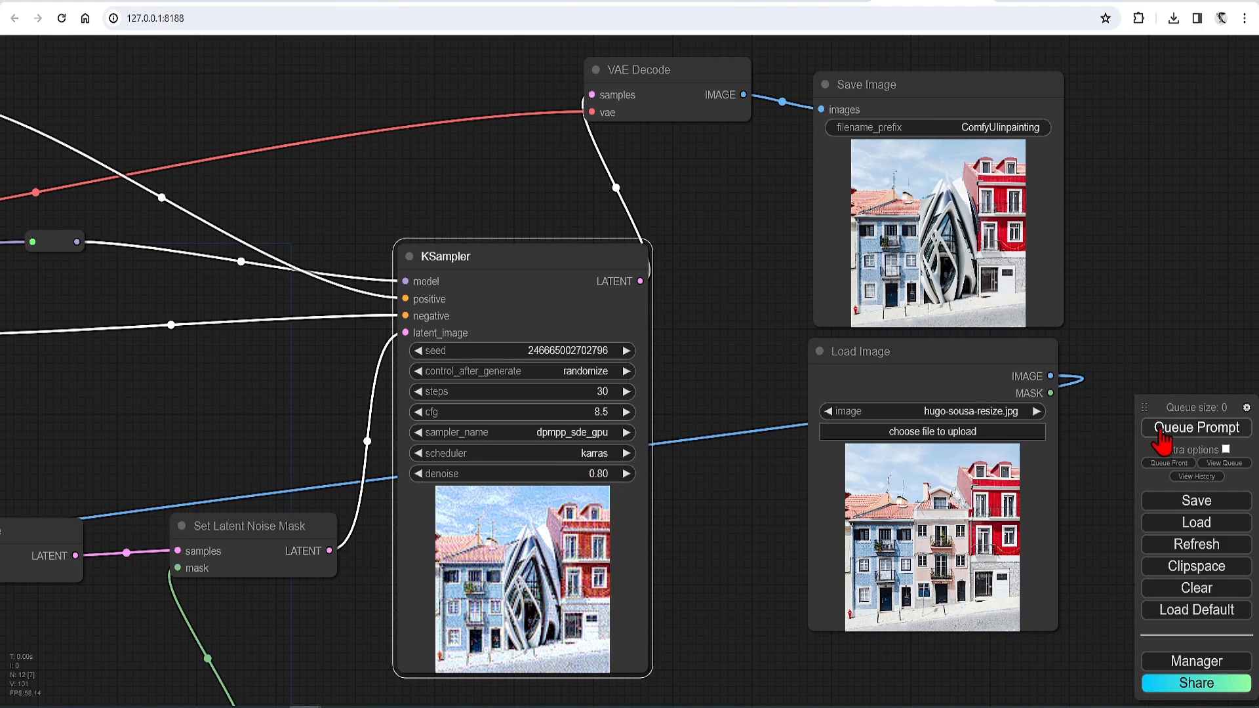
Look up "clipseg" among the ComfyUI Manager's installable custom nodes, then return to the workflow.
left_click_drag(1190, 416, 1167, 360)
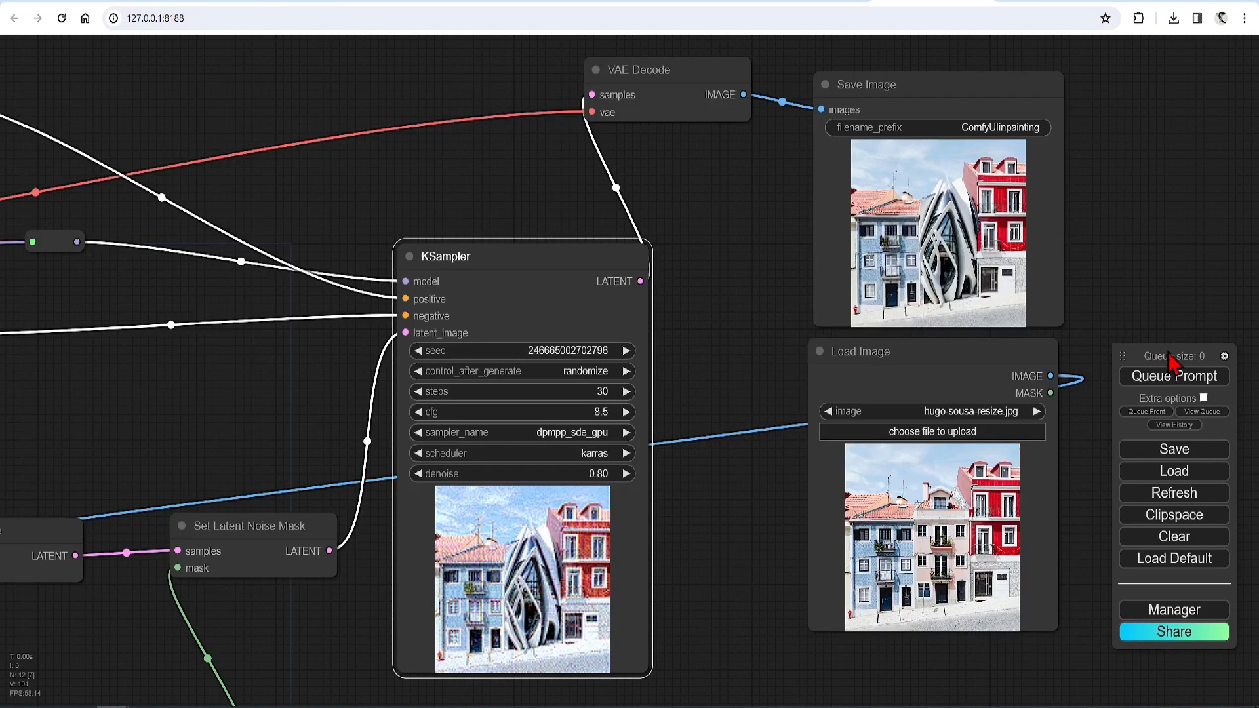
left_click(1178, 611)
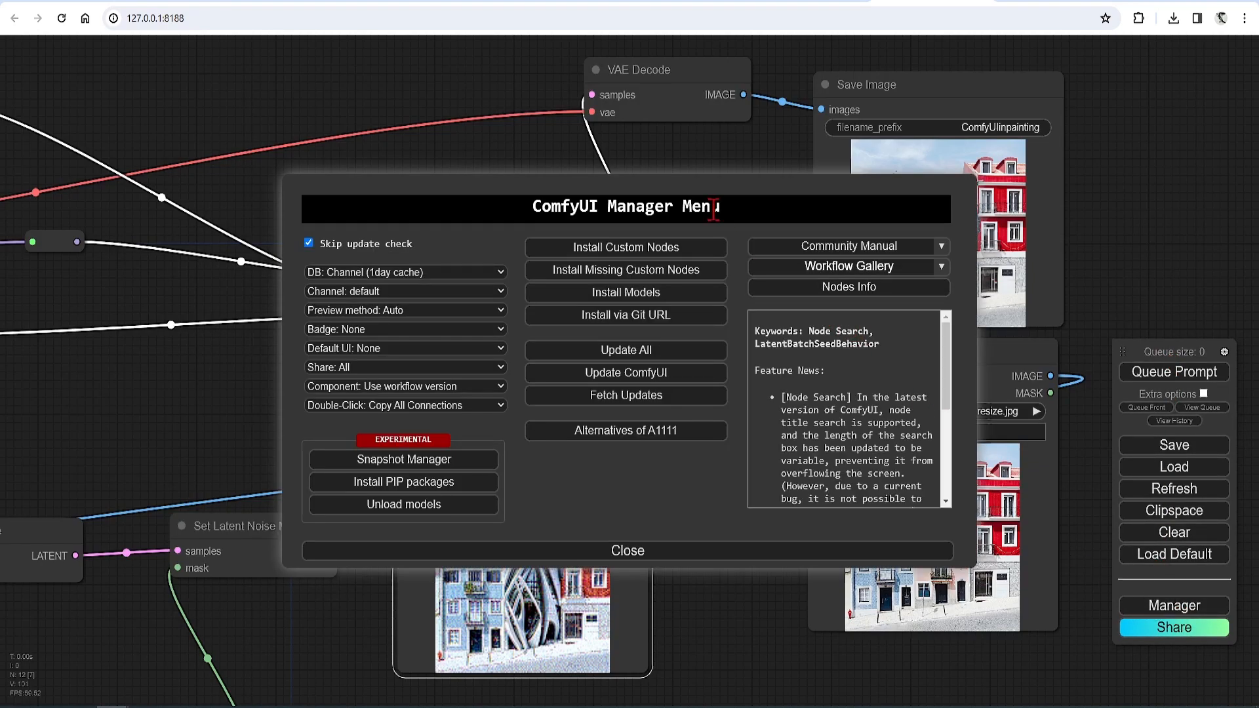
left_click(706, 255)
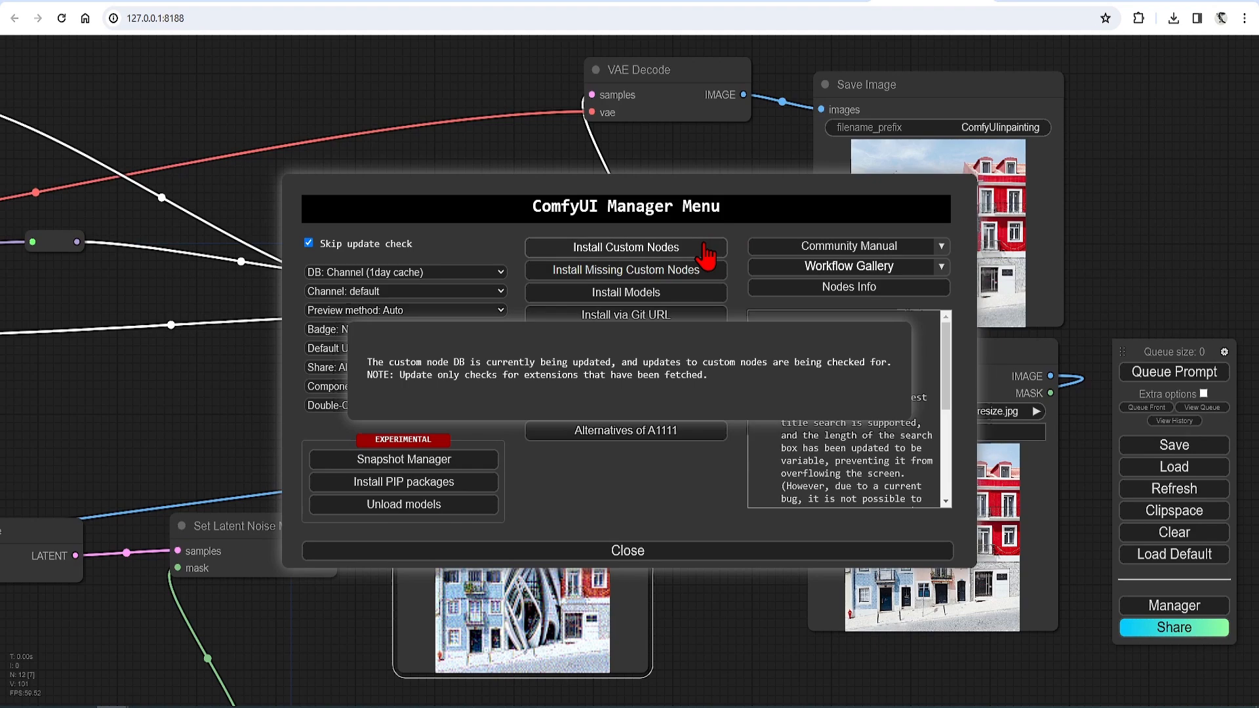
left_click(982, 128)
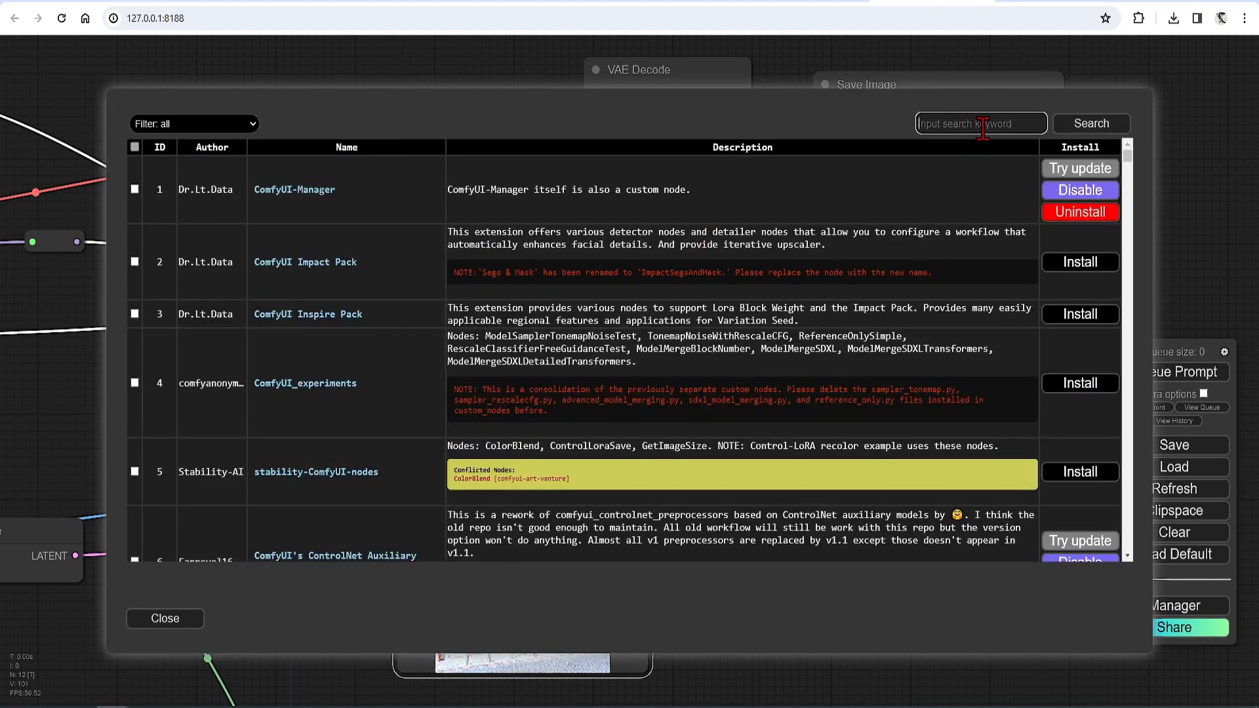
type("clipseg")
key("Return")
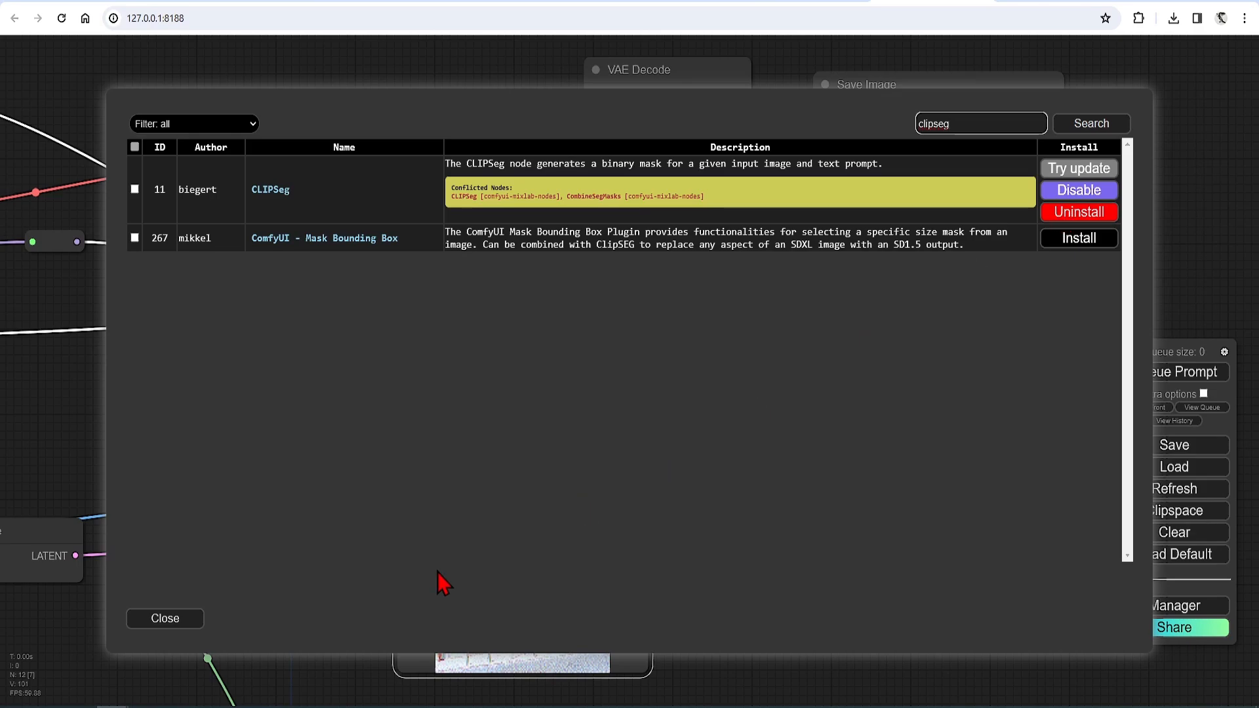
left_click(169, 620)
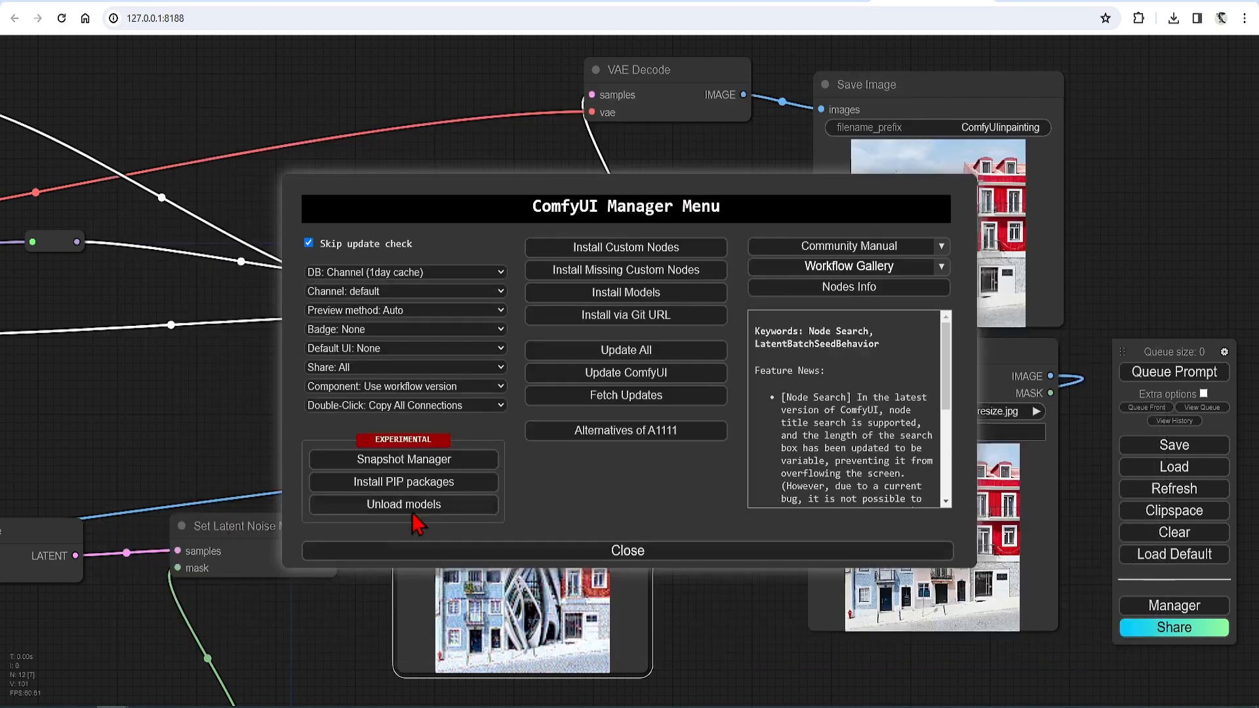
left_click(646, 556)
Add a CLIPSeg node to the empty area beside the Load Image (as Mask) node.
scroll(548, 613, "down", 3)
scroll(580, 610, "up", 6)
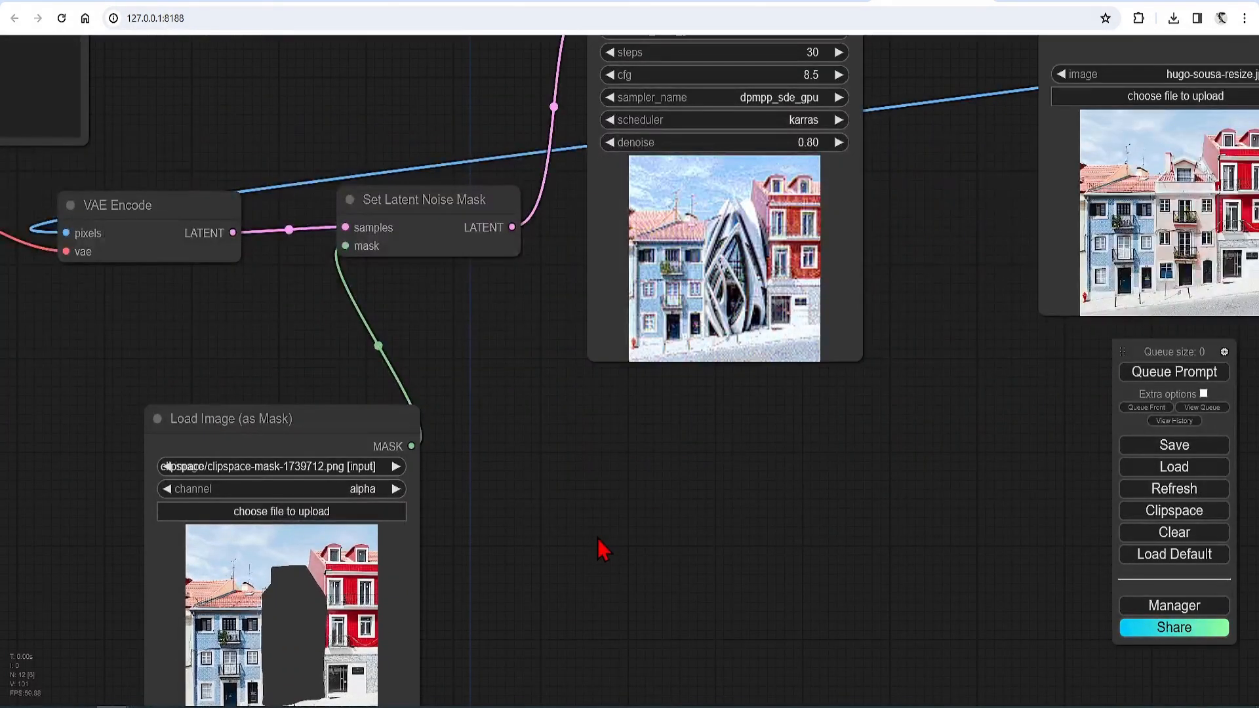
double_click(598, 543)
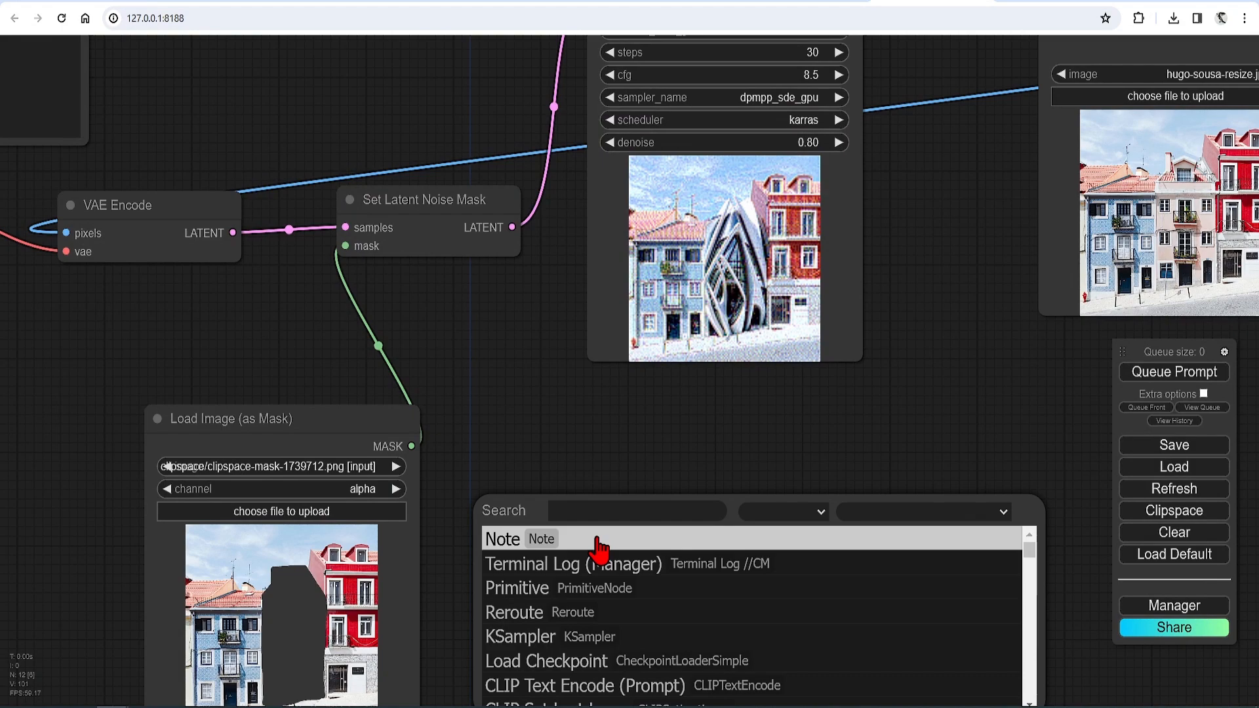
type("clipseg")
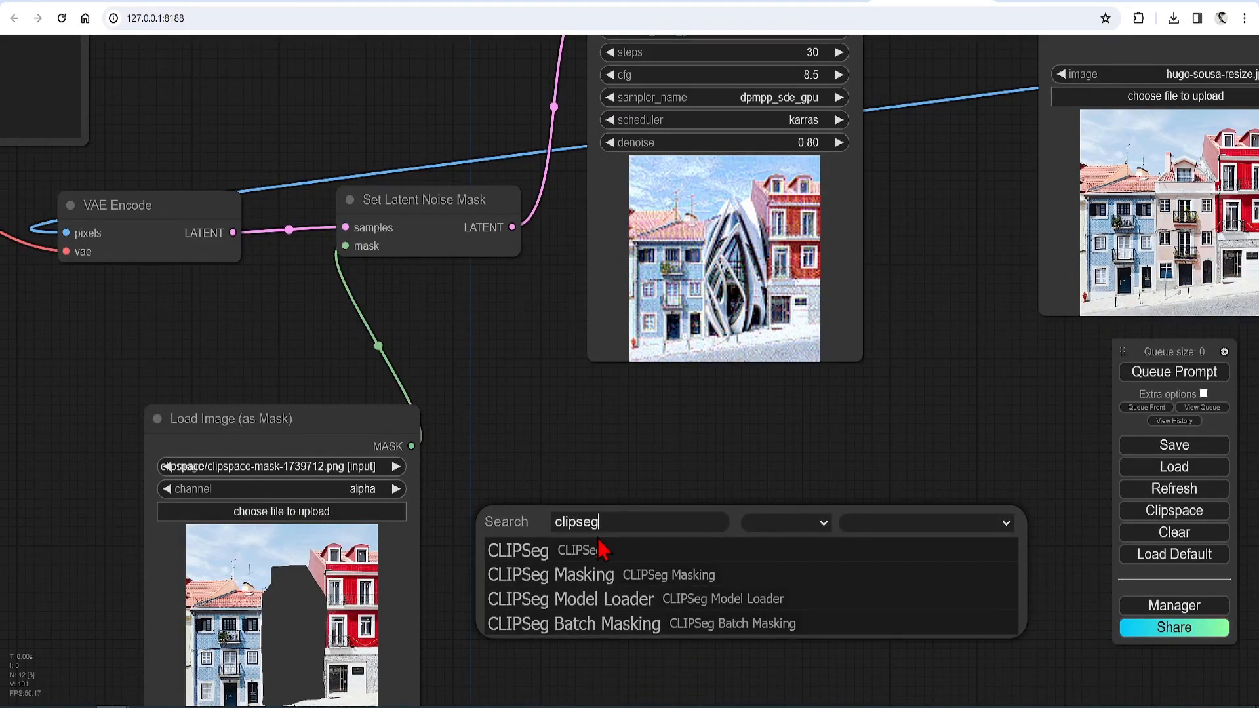
left_click(670, 550)
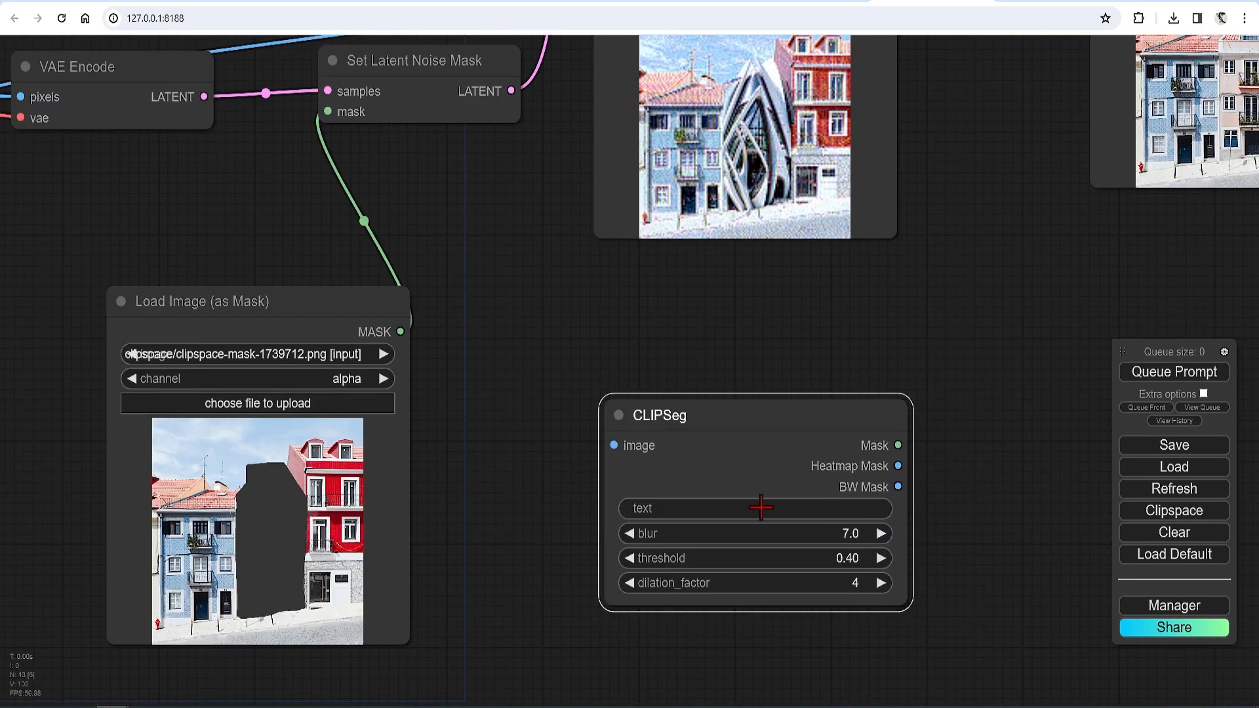
Set the CLIPSeg node's text to "doors" and its threshold to 0.10.
left_click(760, 507)
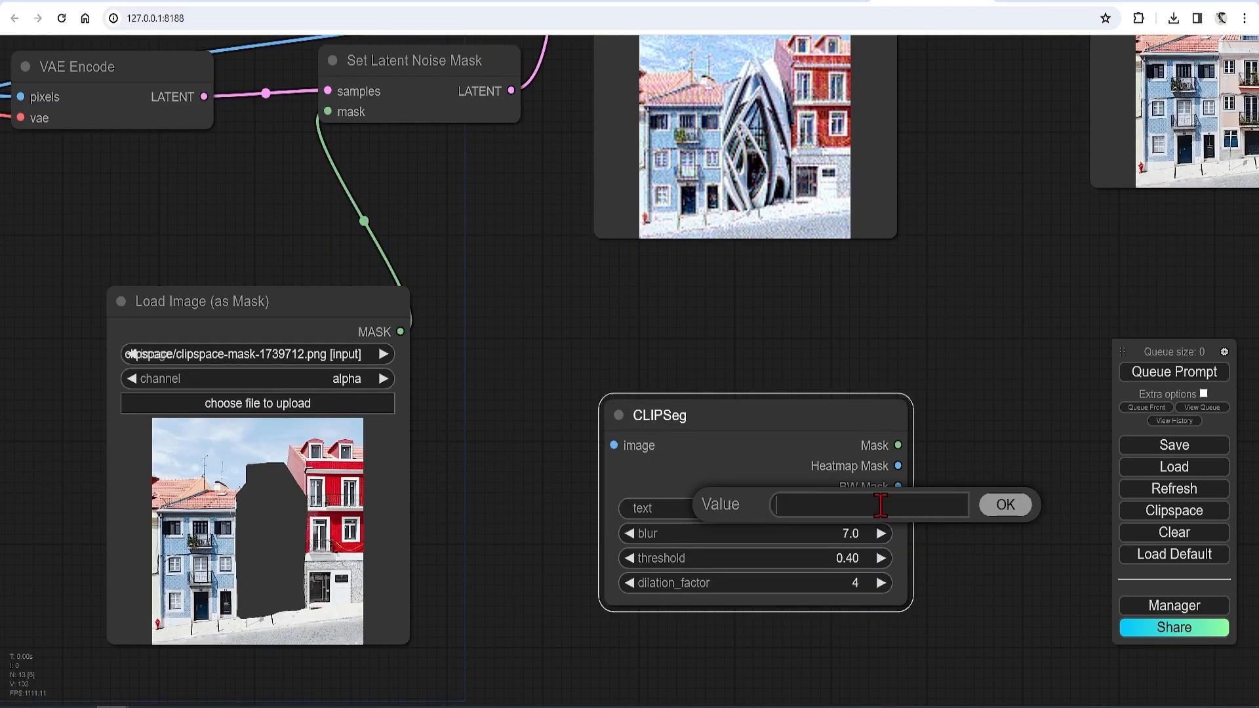
type("doors")
key("Return")
left_click(872, 557)
type("0.1")
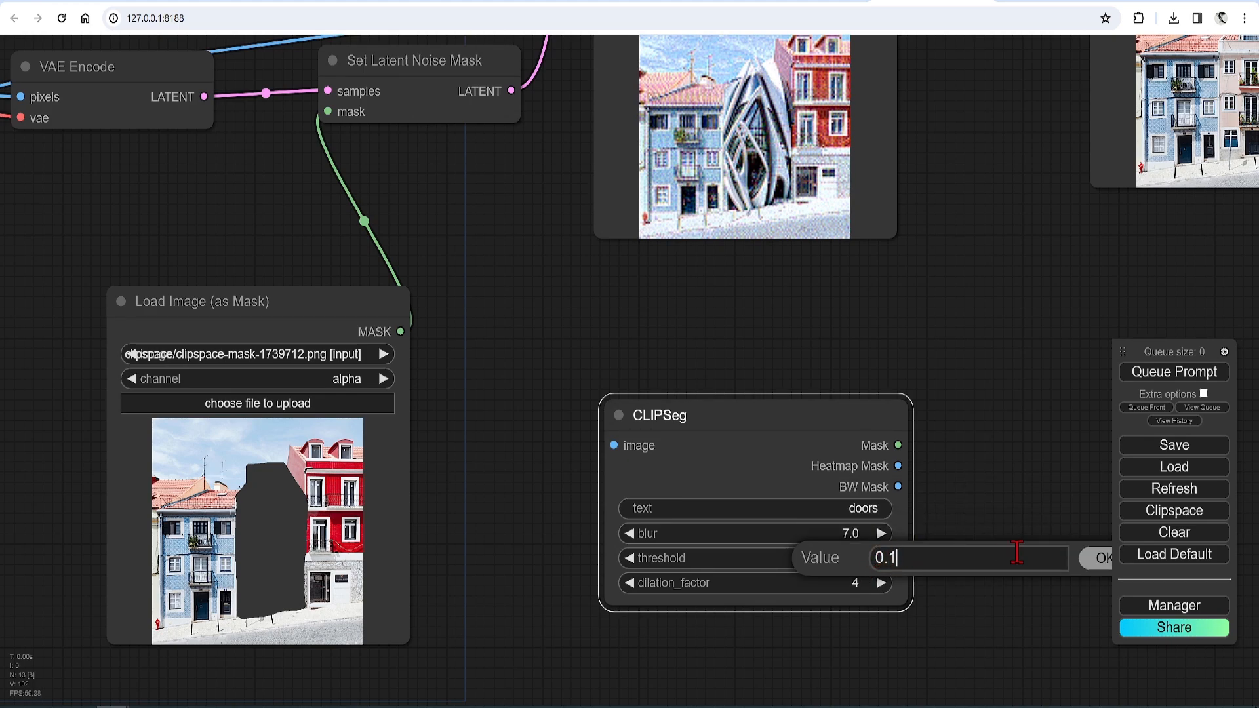
left_click(1096, 563)
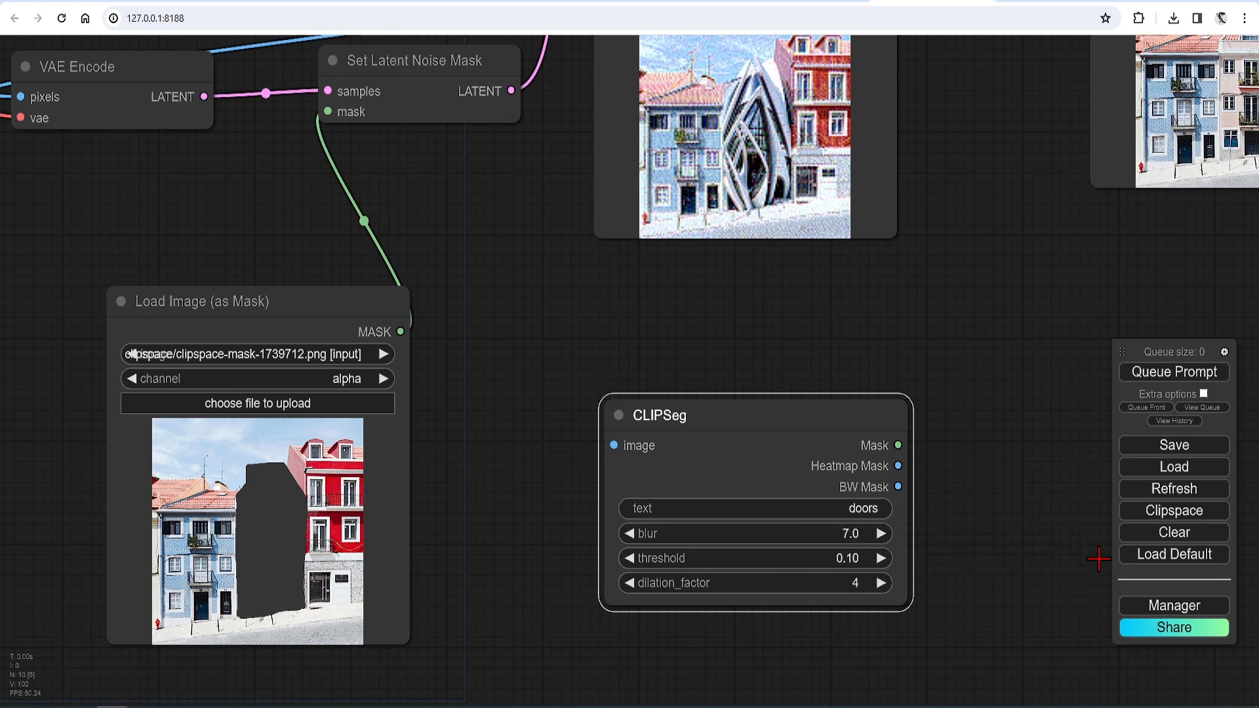
Add a Preview Image node beside the CLIPSeg node and feed it from CLIPSeg's Heatmap Mask output.
scroll(975, 536, "down", 3)
scroll(975, 537, "down", 2)
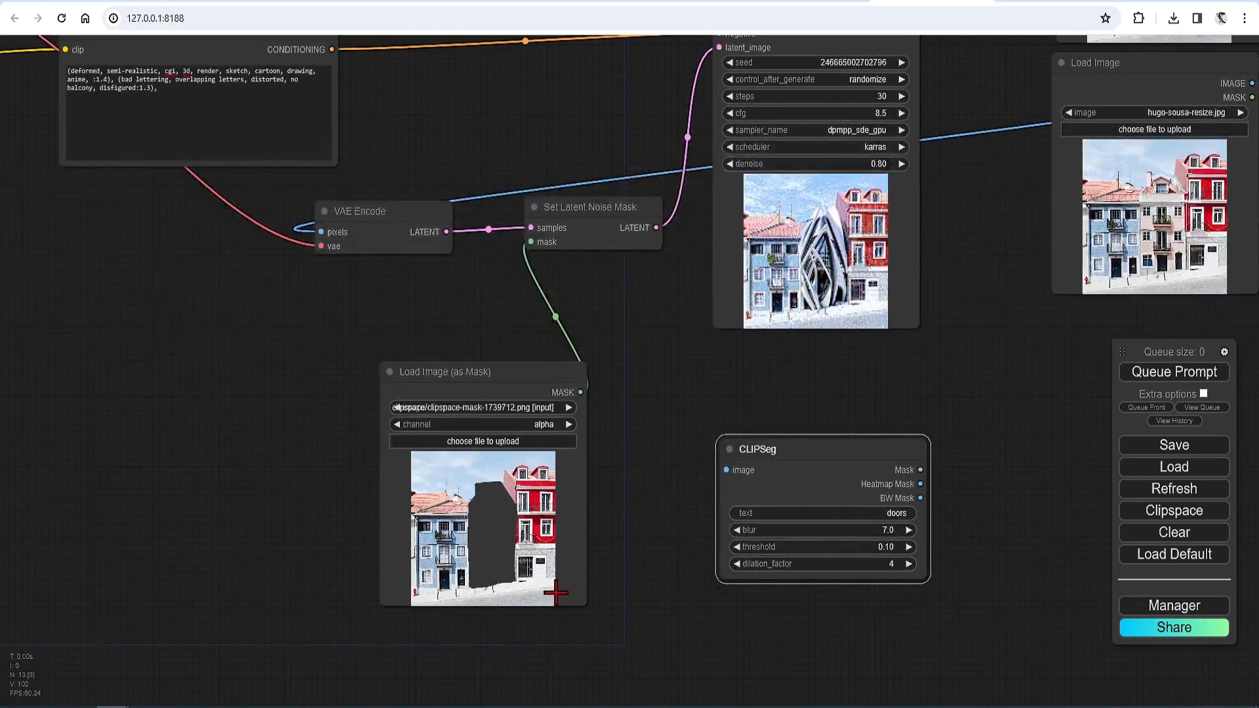
scroll(538, 590, "up", 6)
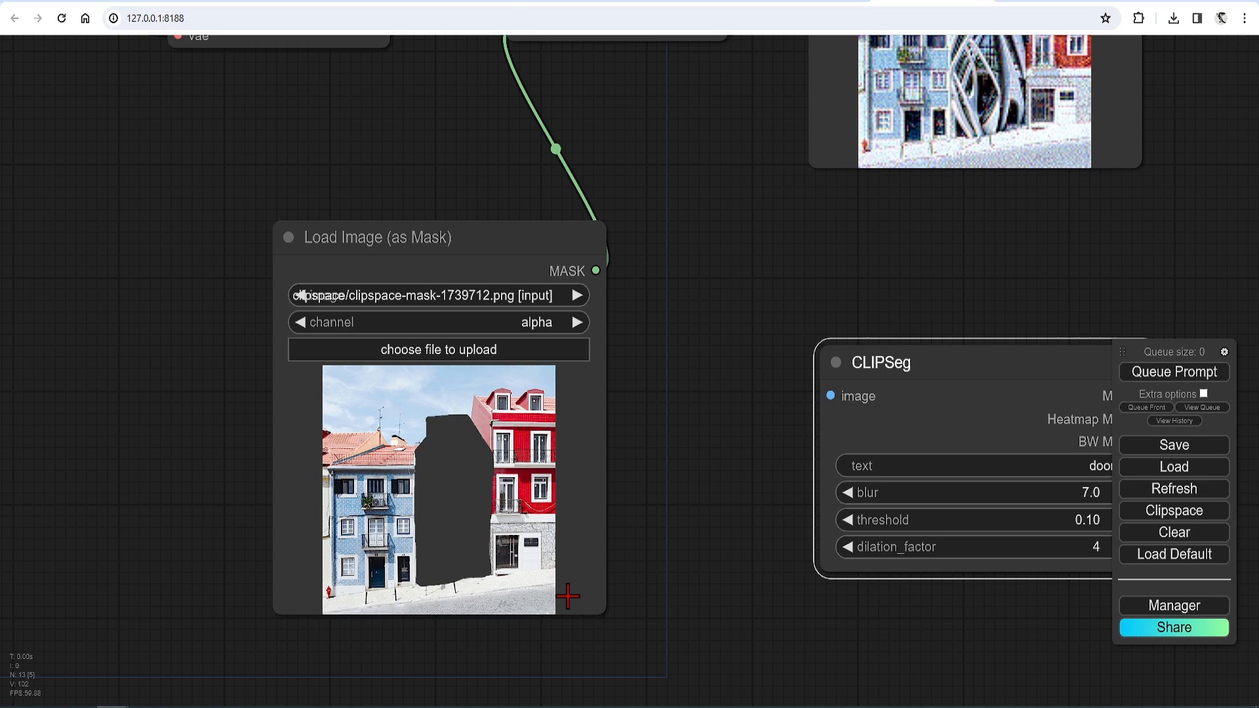
scroll(554, 579, "down", 2)
left_click_drag(942, 346, 763, 340)
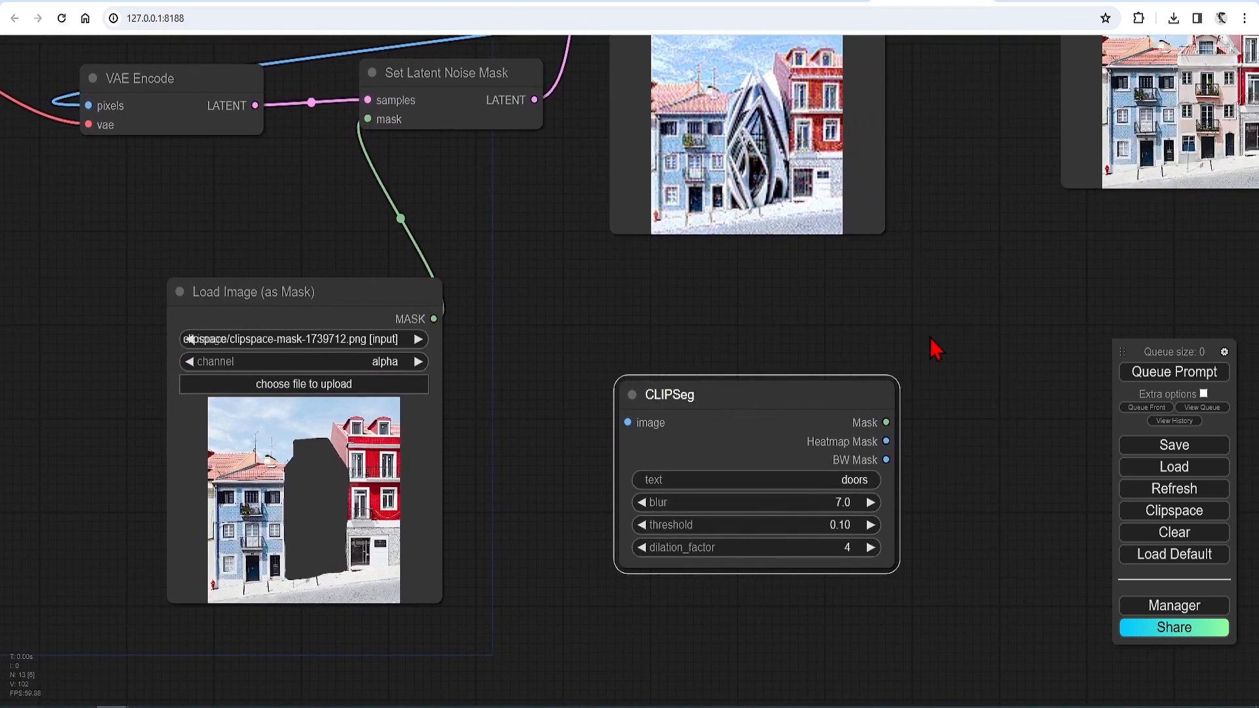
double_click(931, 347)
type("previ")
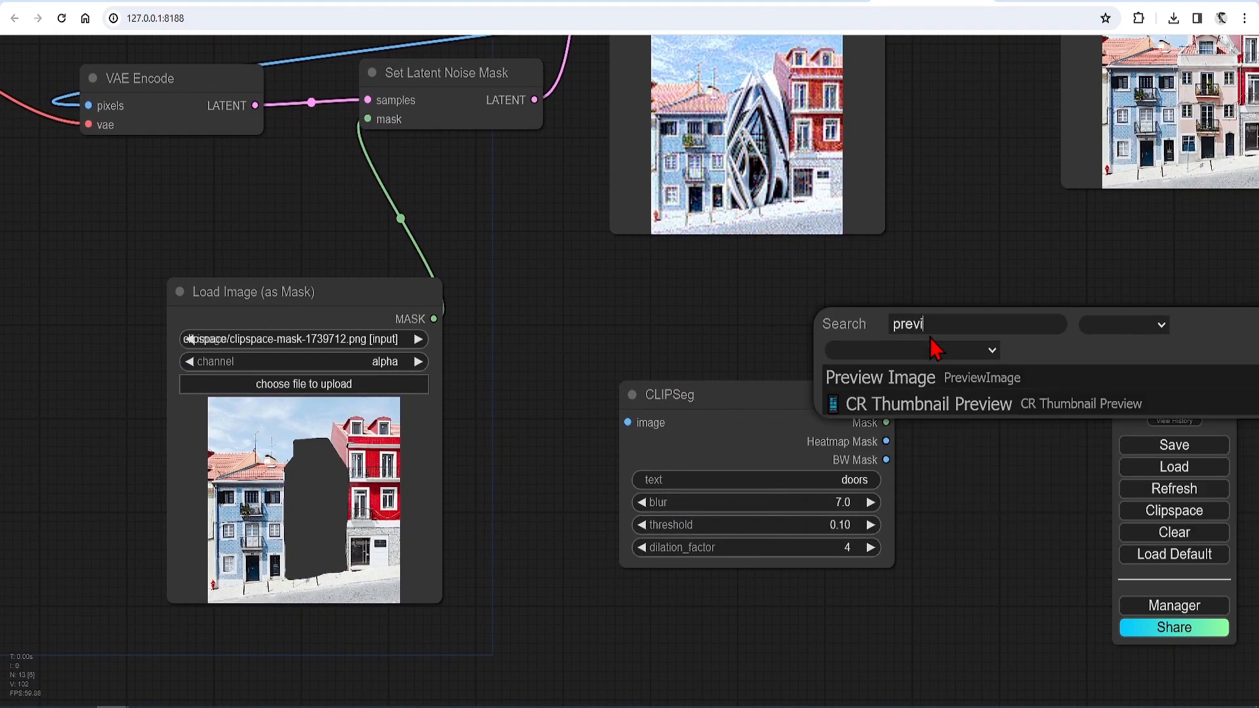
type("ew")
left_click(949, 388)
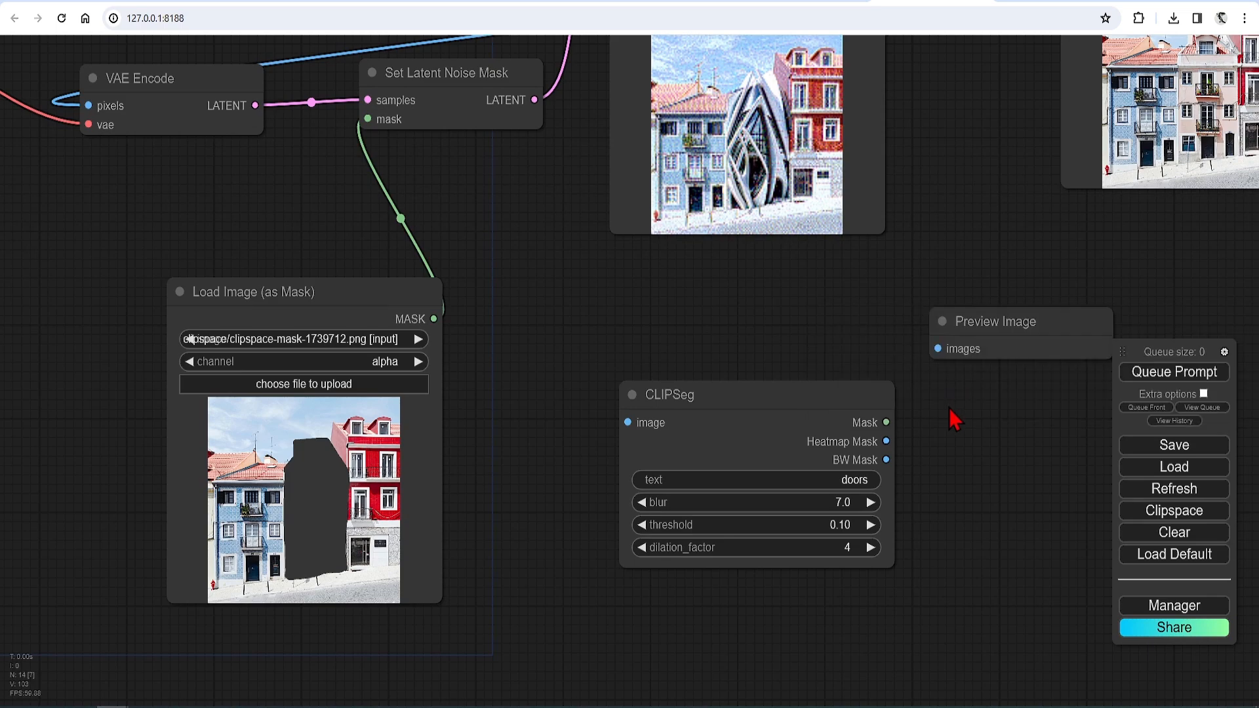
left_click_drag(886, 442, 942, 343)
left_click_drag(835, 385, 786, 317)
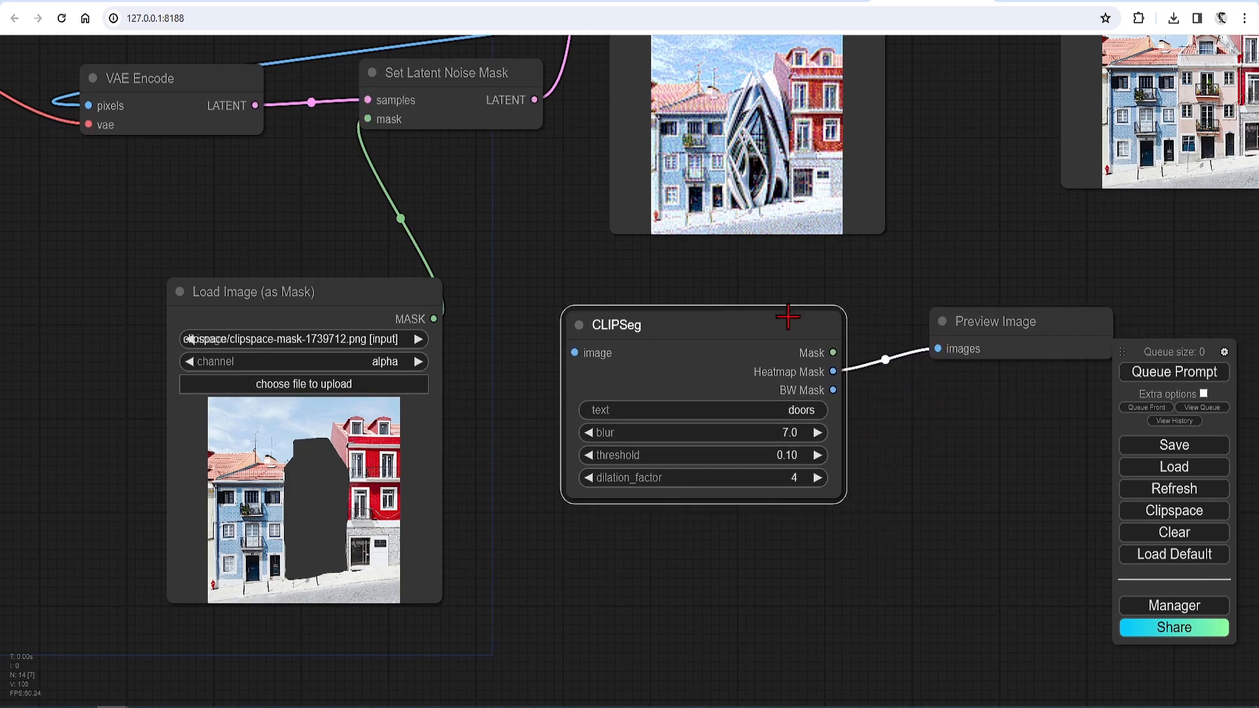
Move the Load Image node beside the Load Image (as Mask) node and connect its IMAGE output to CLIPSeg's image input.
scroll(675, 544, "down", 1)
scroll(677, 544, "down", 2)
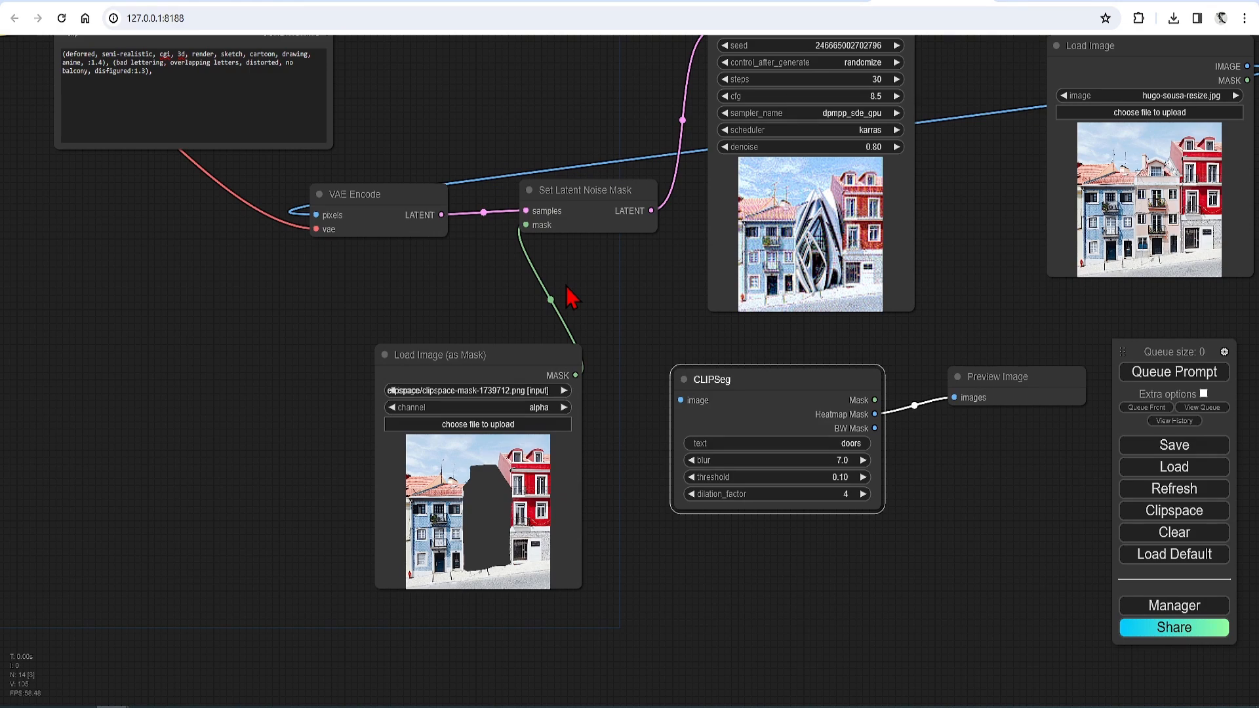
left_click_drag(1160, 45, 681, 400)
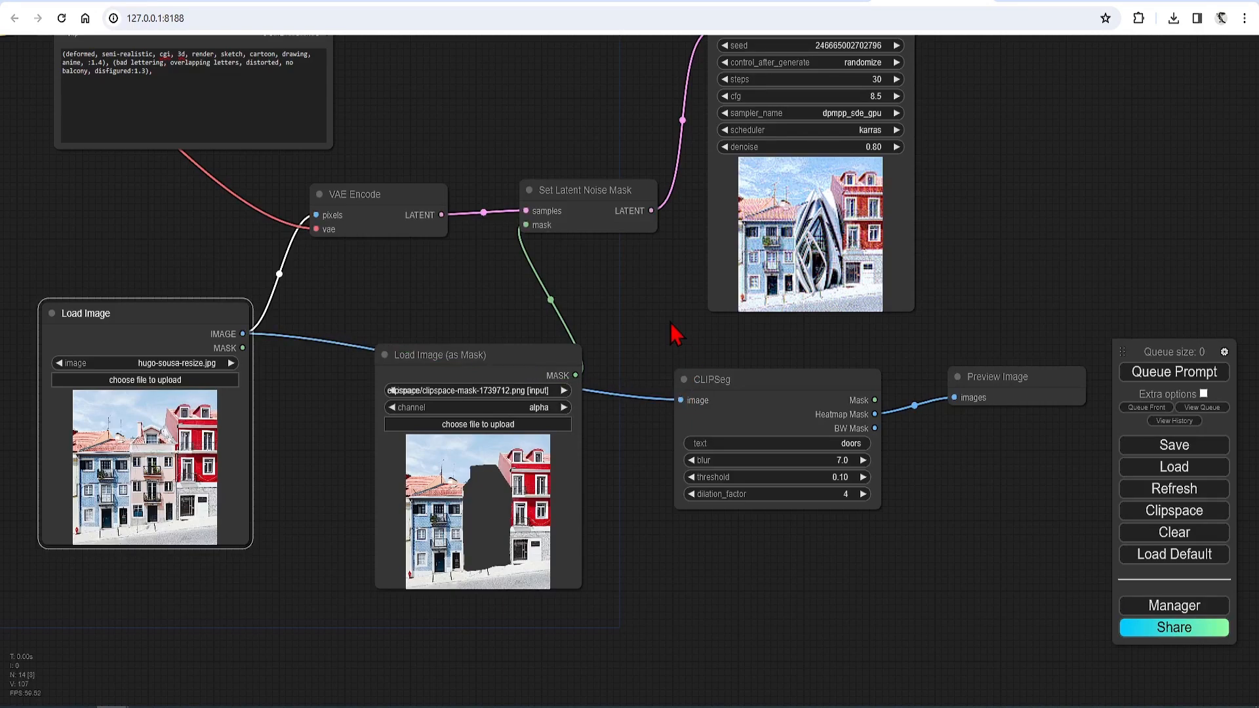
Disconnect the KSampler's latent_image input and queue the prompt to preview only the doors heatmap.
scroll(669, 331, "up", 3)
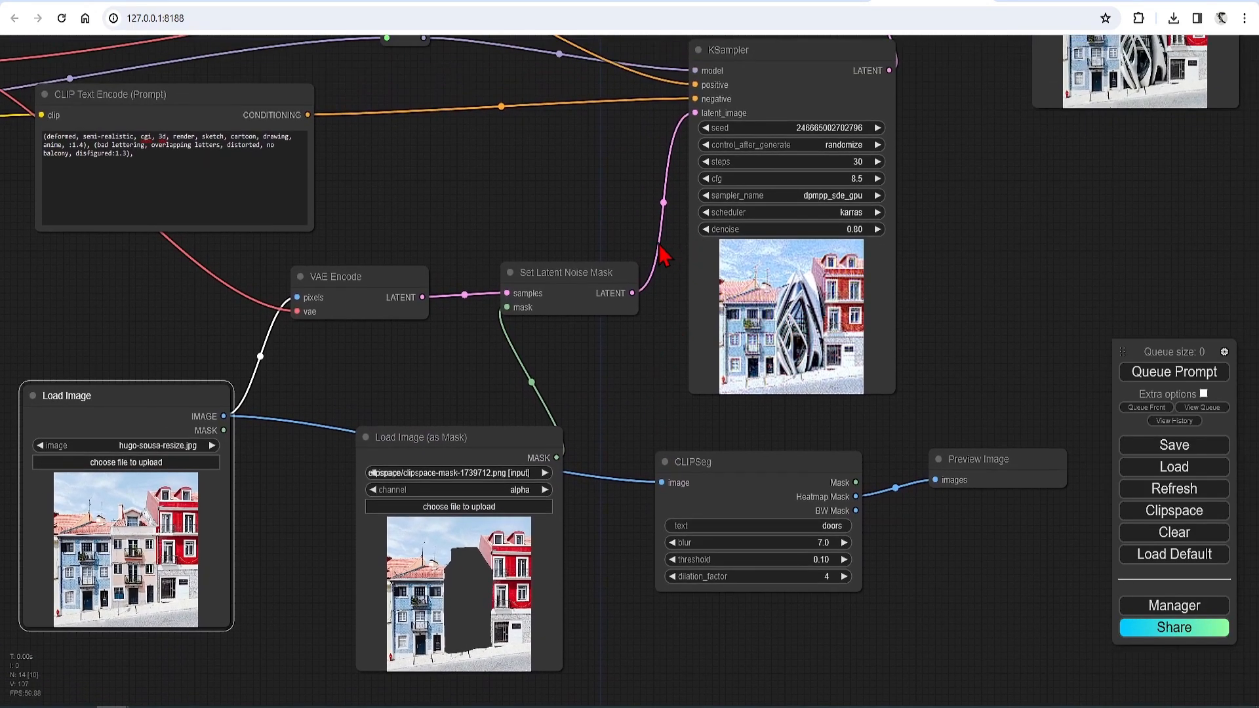
scroll(678, 157, "up", 3)
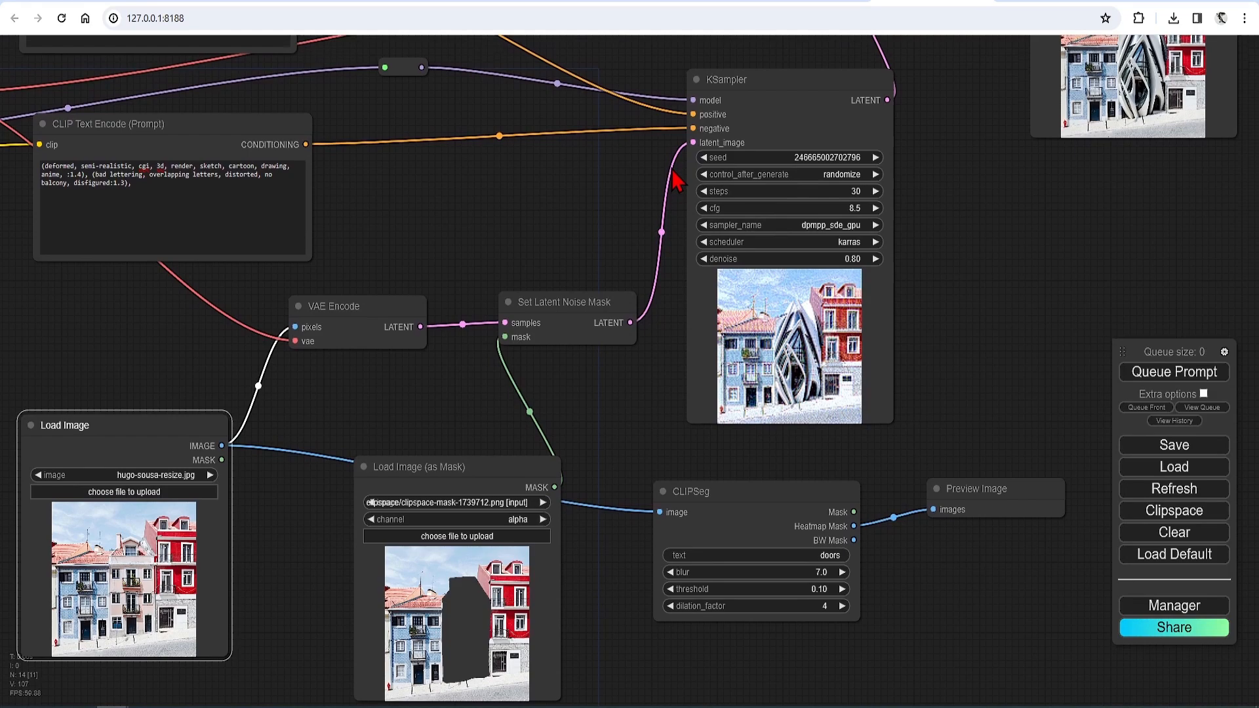
left_click_drag(695, 154, 660, 165)
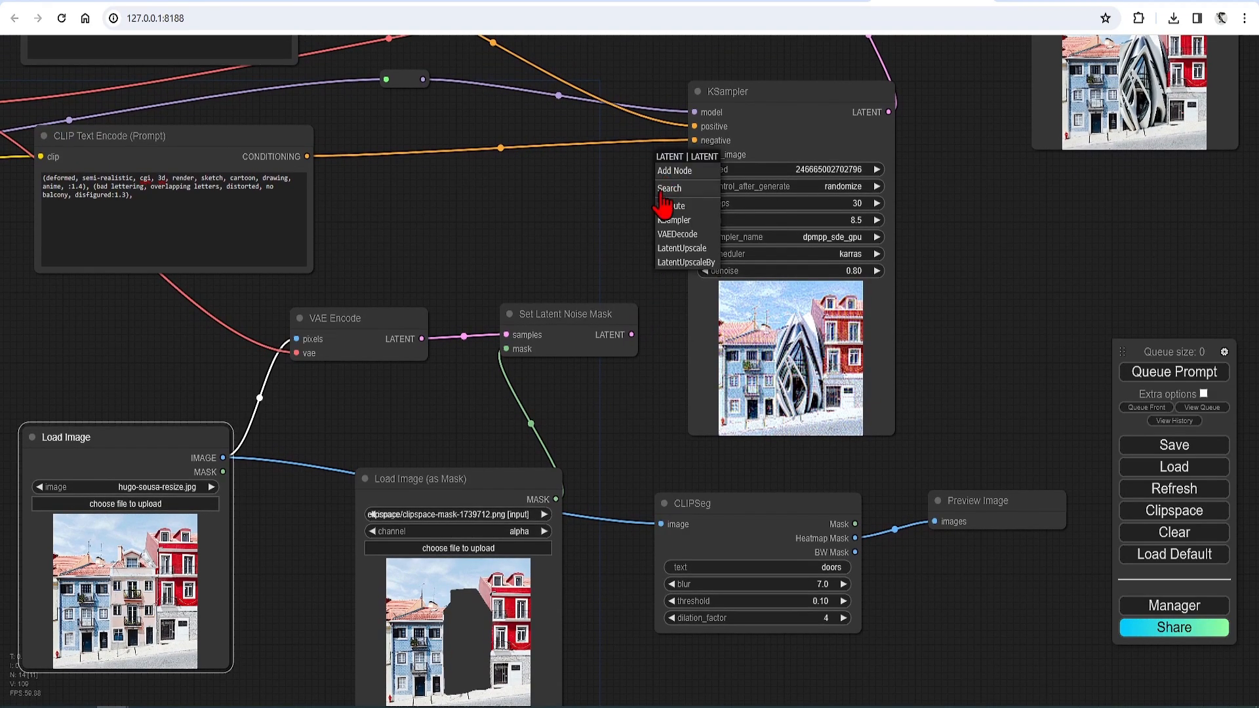
left_click(616, 233)
left_click_drag(676, 444, 635, 318)
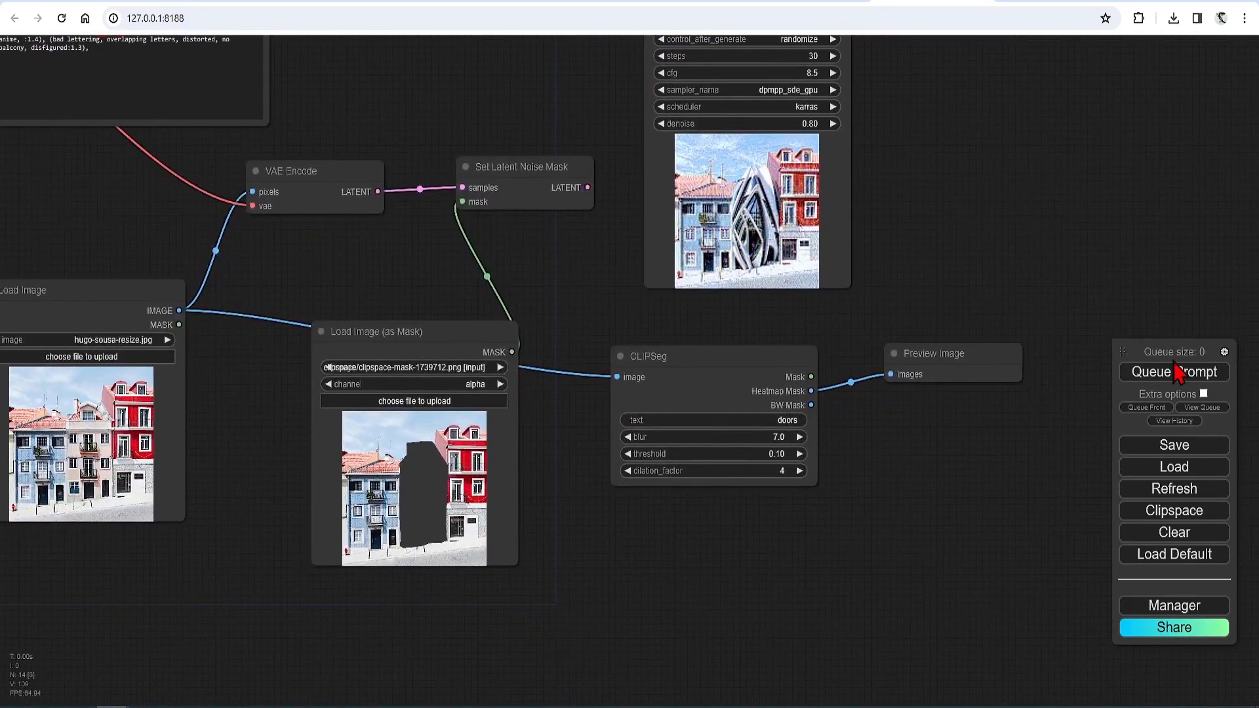
left_click(1173, 373)
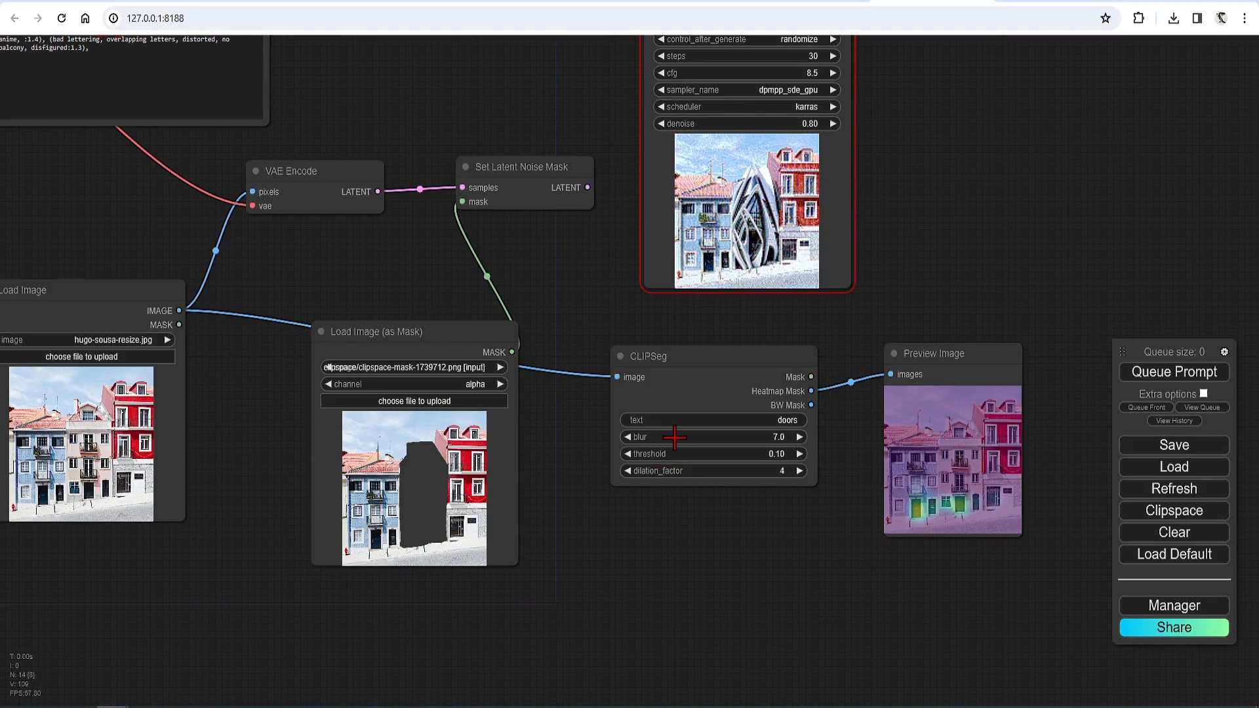
Set the CLIPSeg text to "sky" and queue the prompt to refresh the heatmap preview.
scroll(794, 417, "up", 7)
left_click(800, 417)
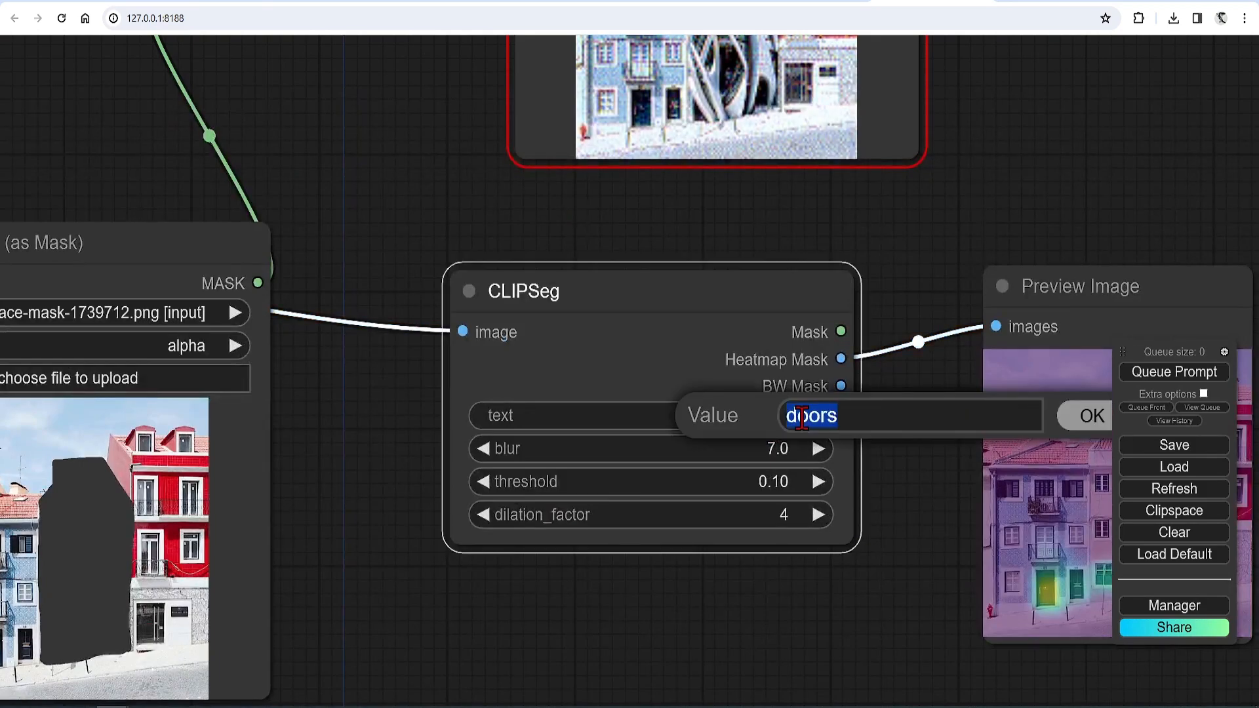
type("sky")
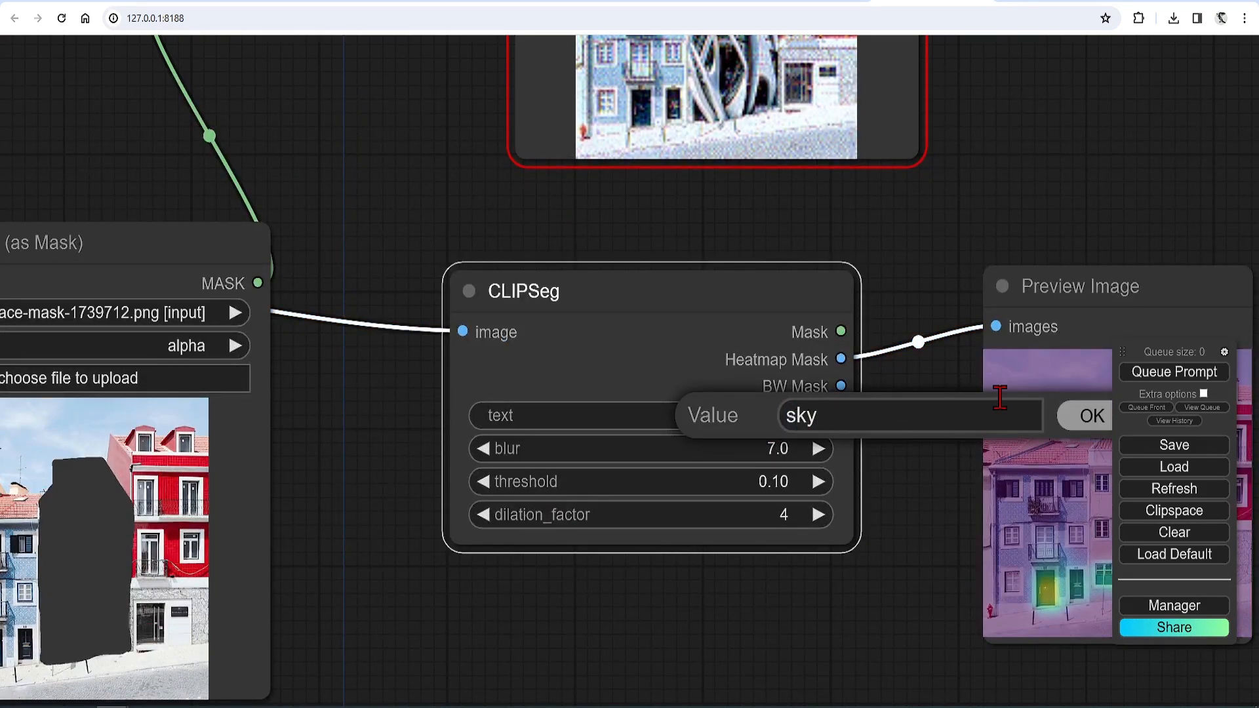
left_click(1075, 429)
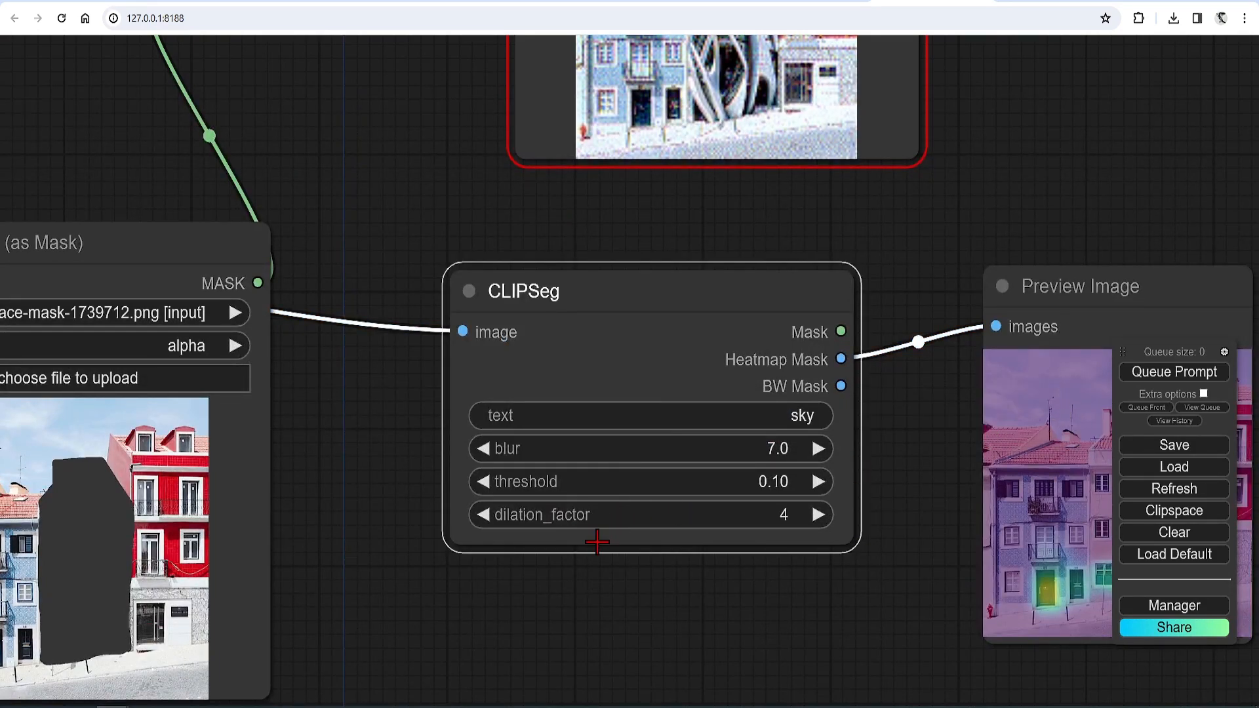
scroll(611, 537, "down", 4)
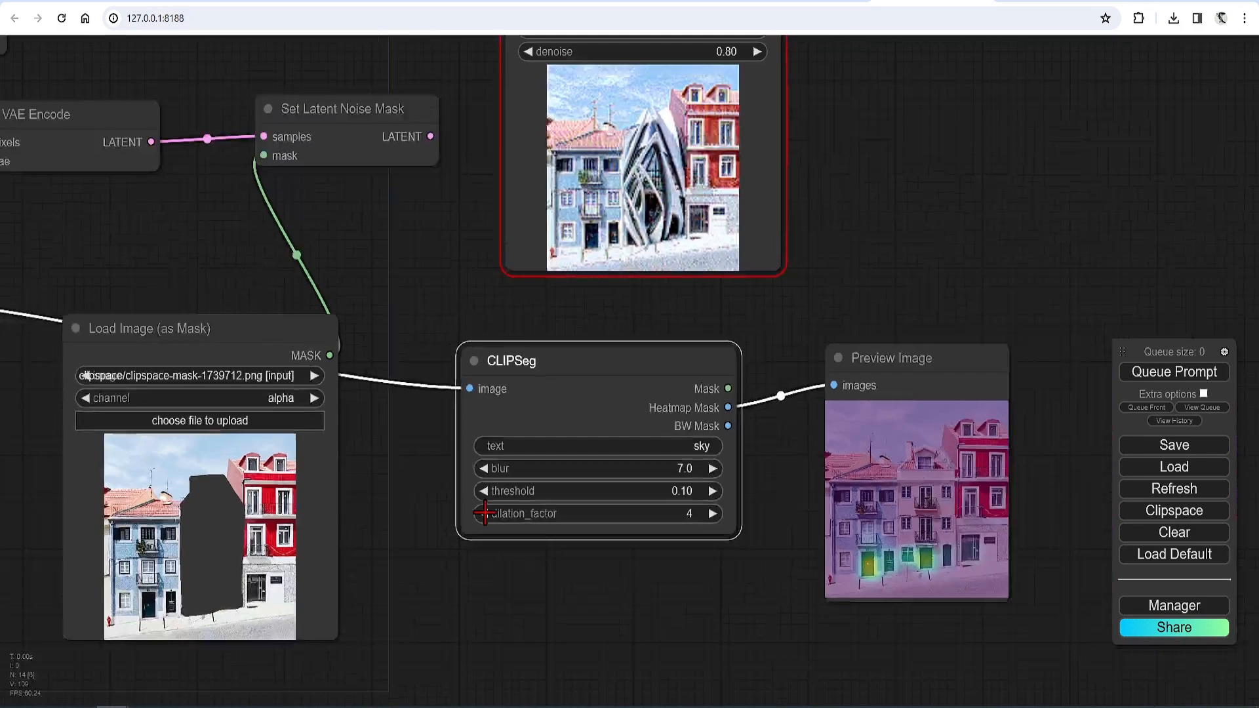
left_click(1159, 373)
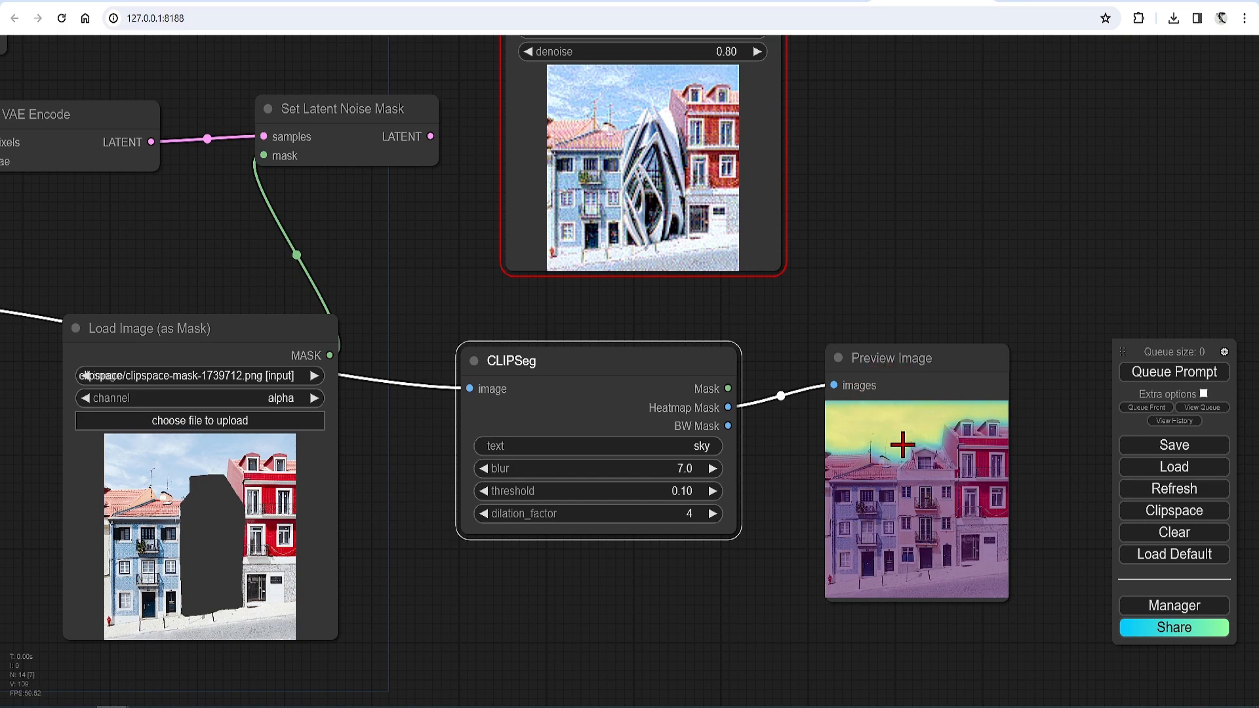
Feed CLIPSeg's Mask output into Set Latent Noise Mask, move Load Image (as Mask) aside, and reconnect the noise mask's LATENT output to the KSampler.
scroll(890, 457, "down", 8)
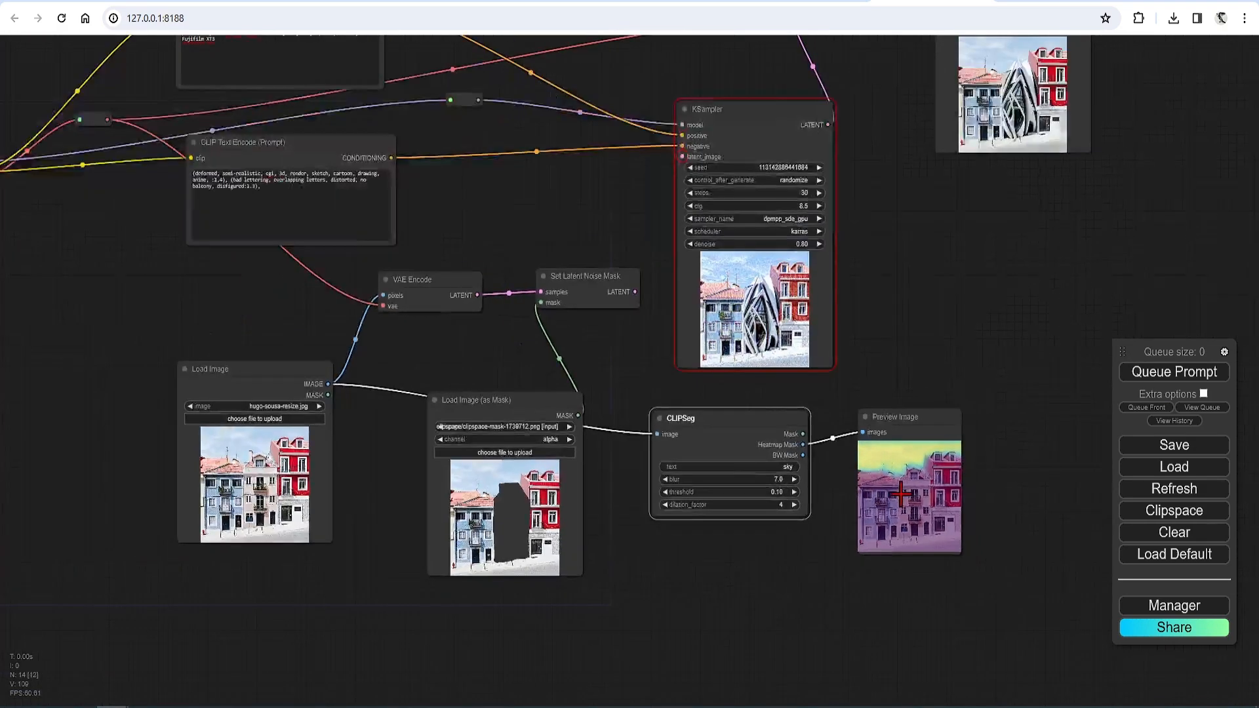
scroll(675, 301, "up", 3)
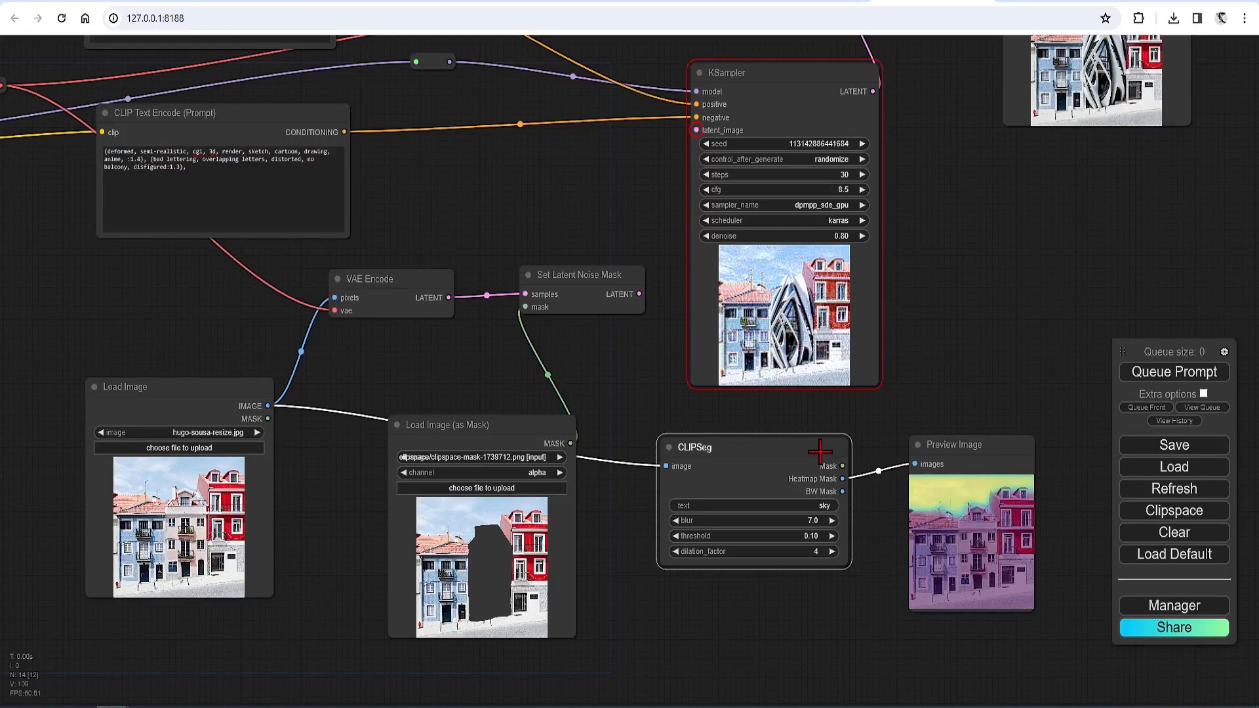
left_click_drag(843, 465, 525, 308)
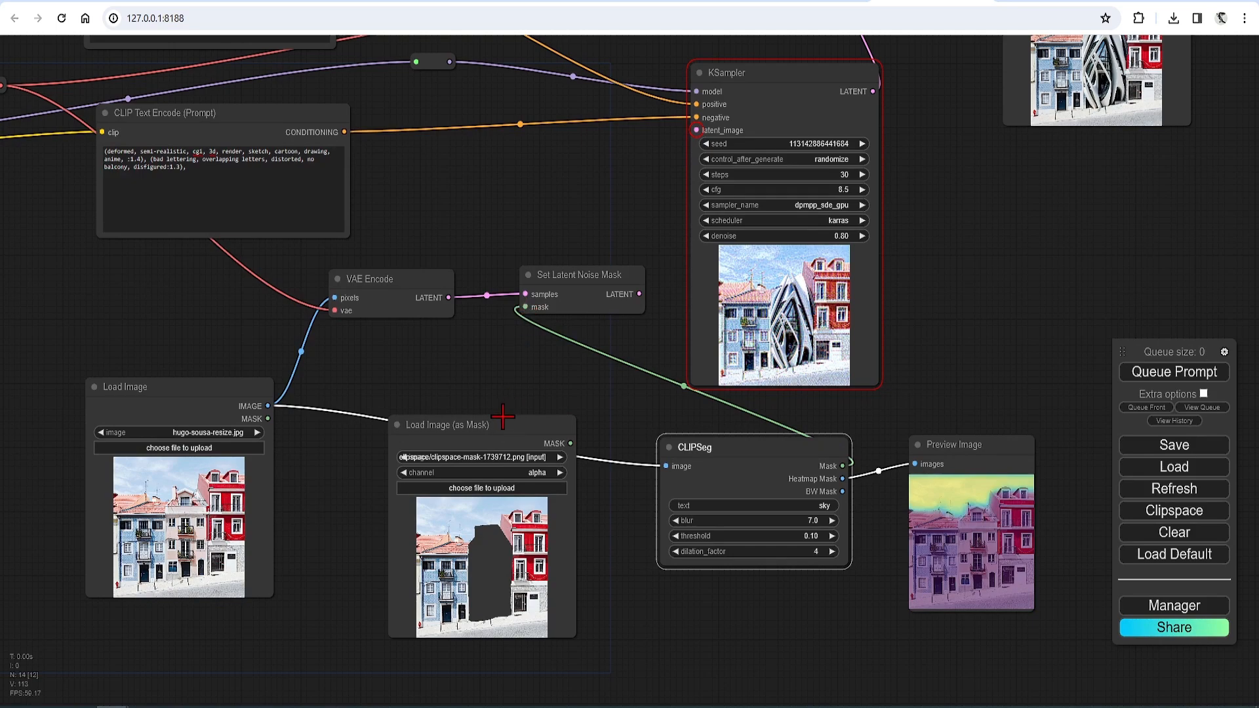
left_click_drag(498, 424, 451, 555)
left_click_drag(639, 293, 693, 132)
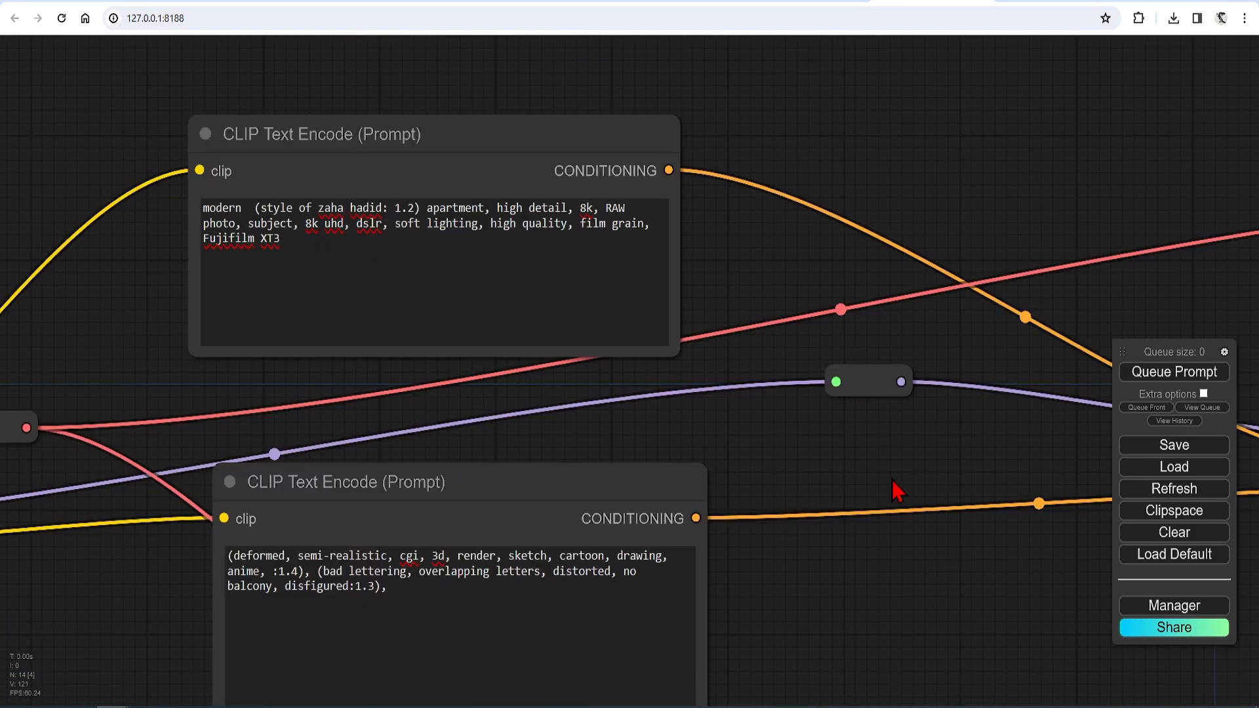
Replace "modern (style of zaha hadid: 1.2) apartment" in the positive prompt with "stormy sky".
left_click(486, 207)
left_click_drag(485, 207, 200, 210)
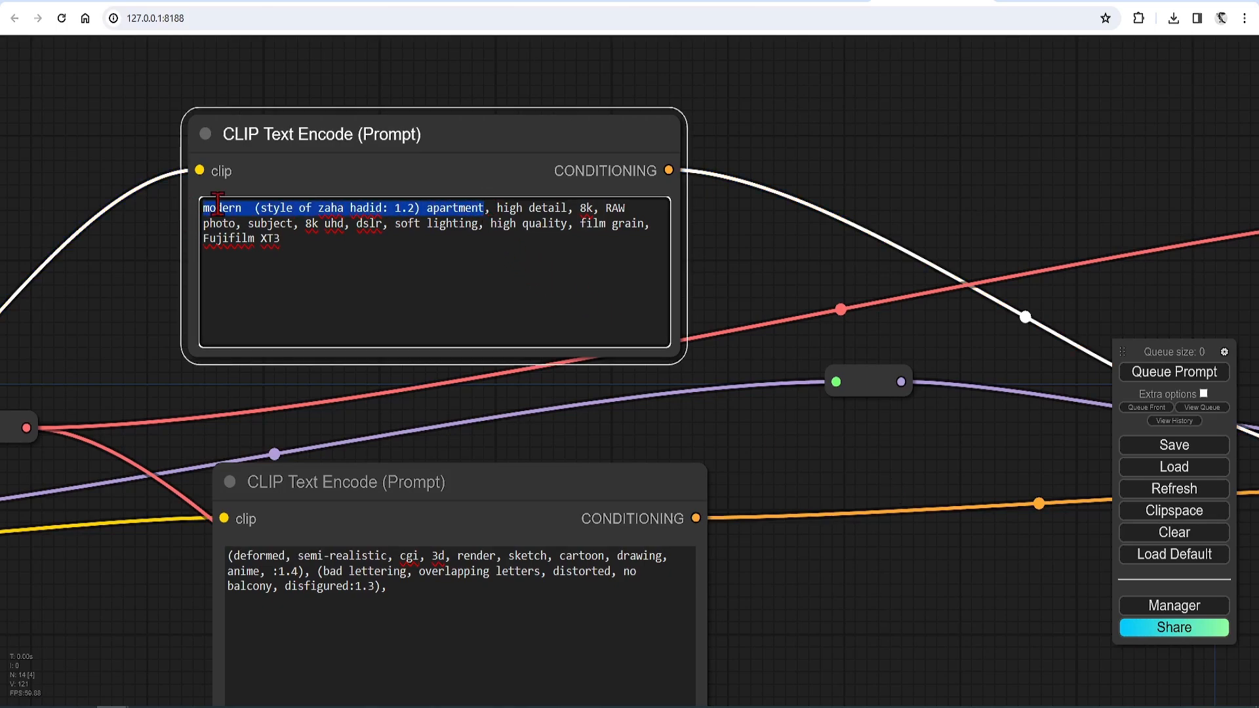
key("BackSpace")
type("stor")
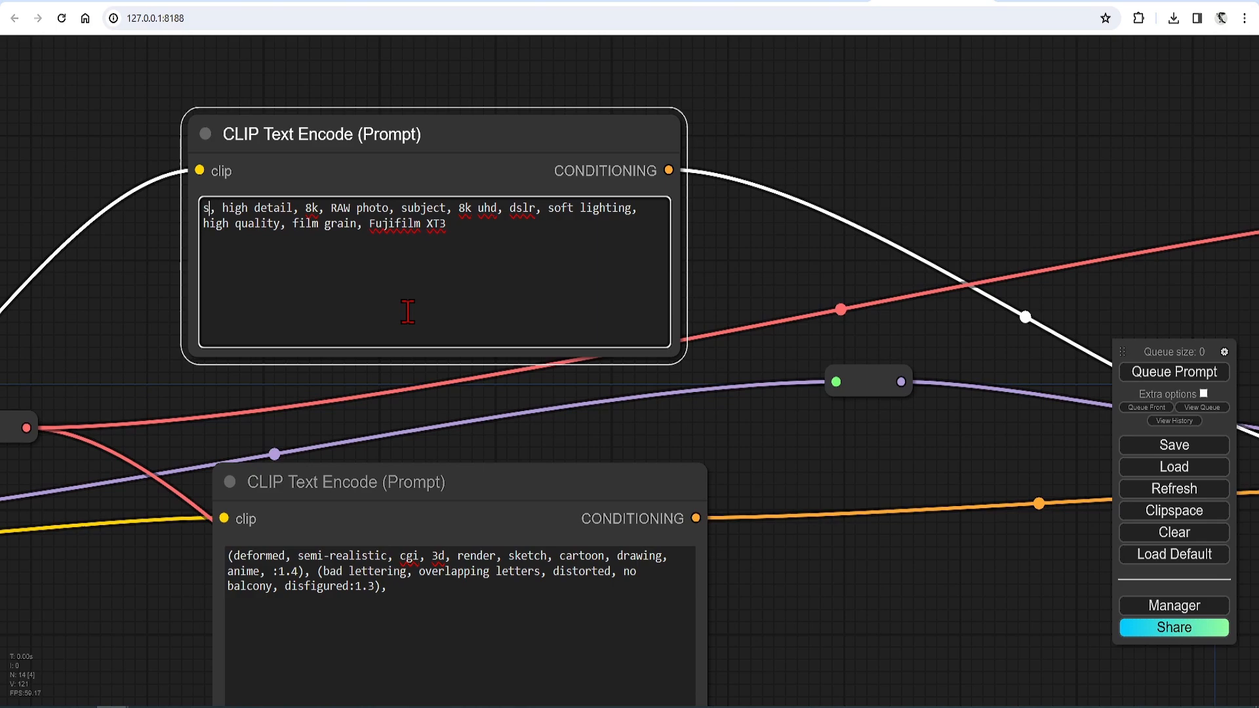
type("my sky")
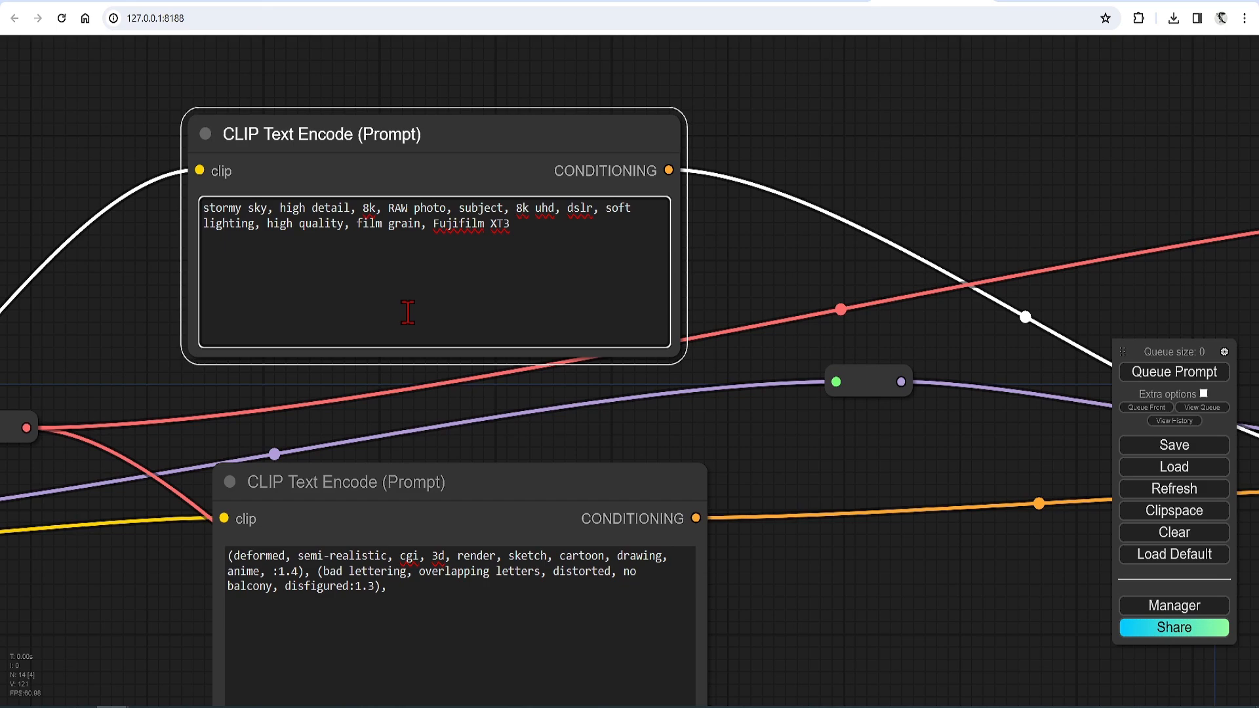
Queue the prompt to generate the street photo with a stormy sky.
scroll(426, 407, "down", 6)
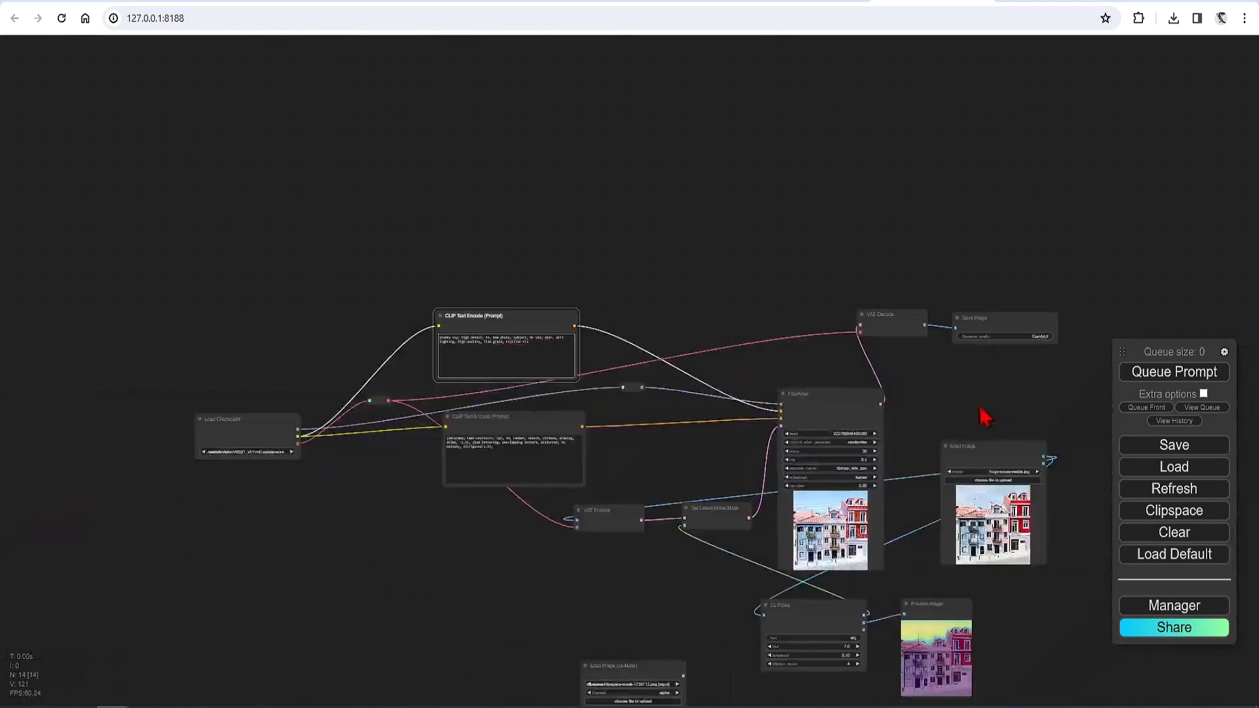
scroll(1118, 523, "up", 4)
scroll(1023, 513, "up", 2)
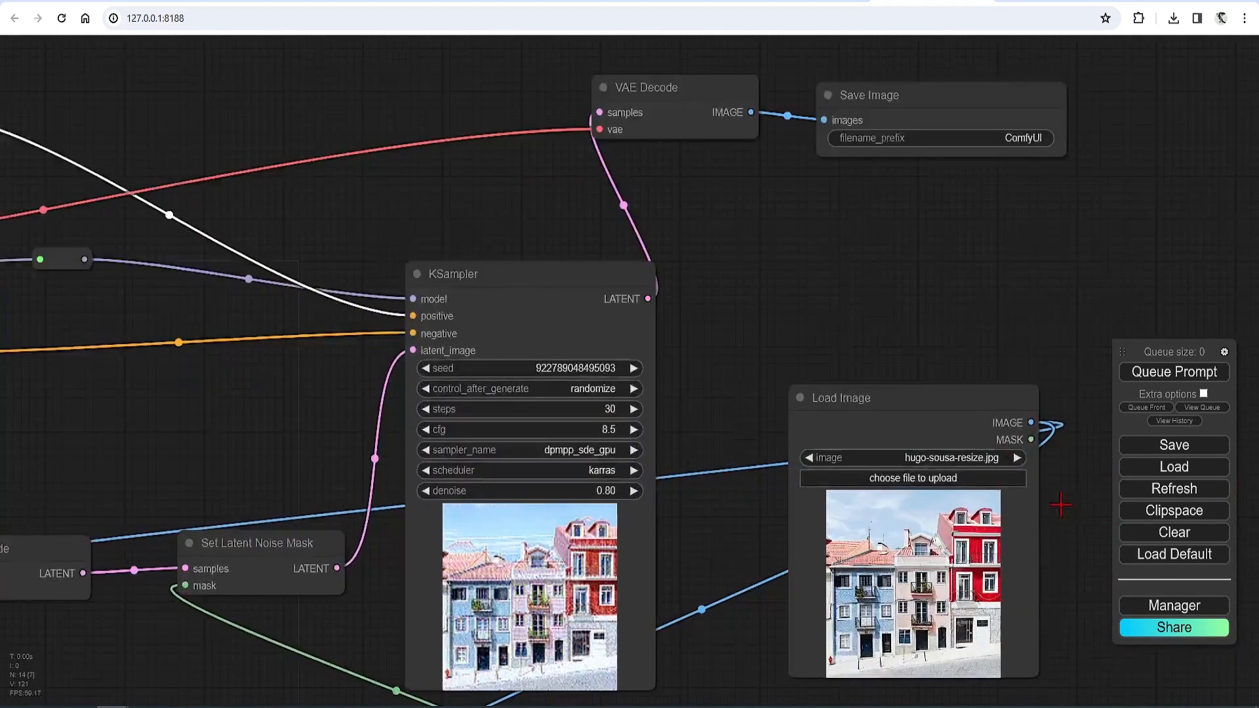
left_click(1190, 373)
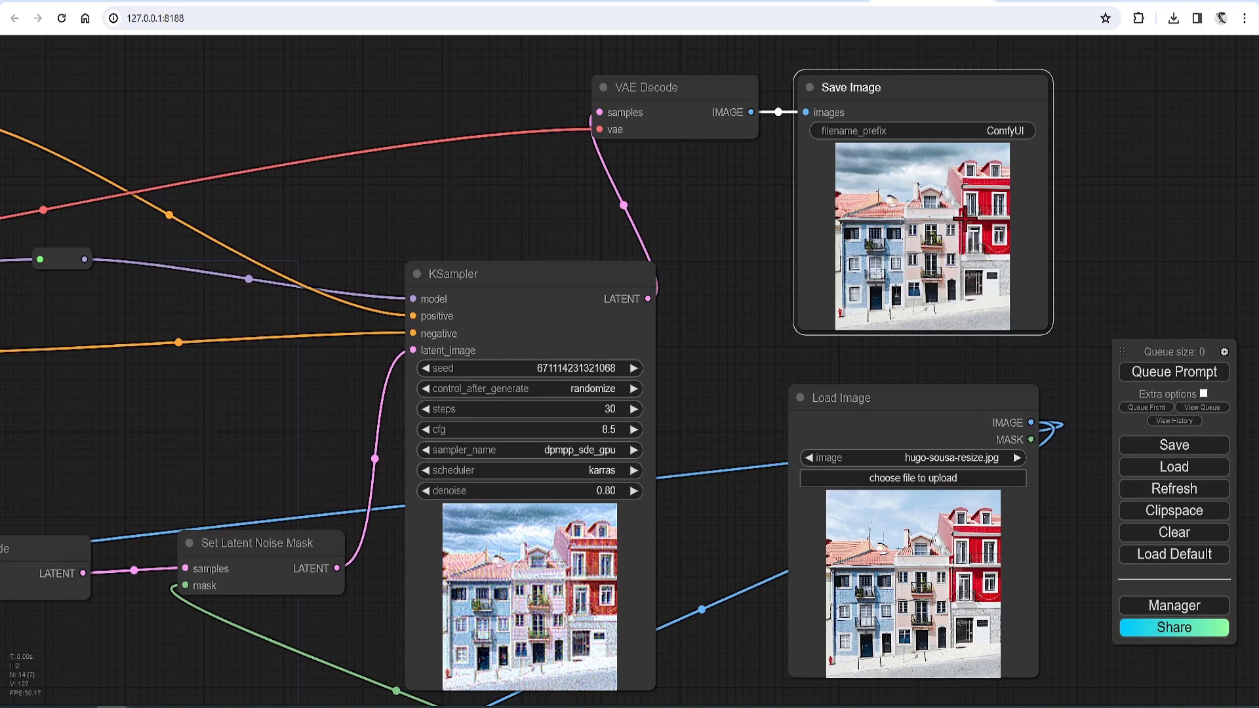
left_click(1113, 231)
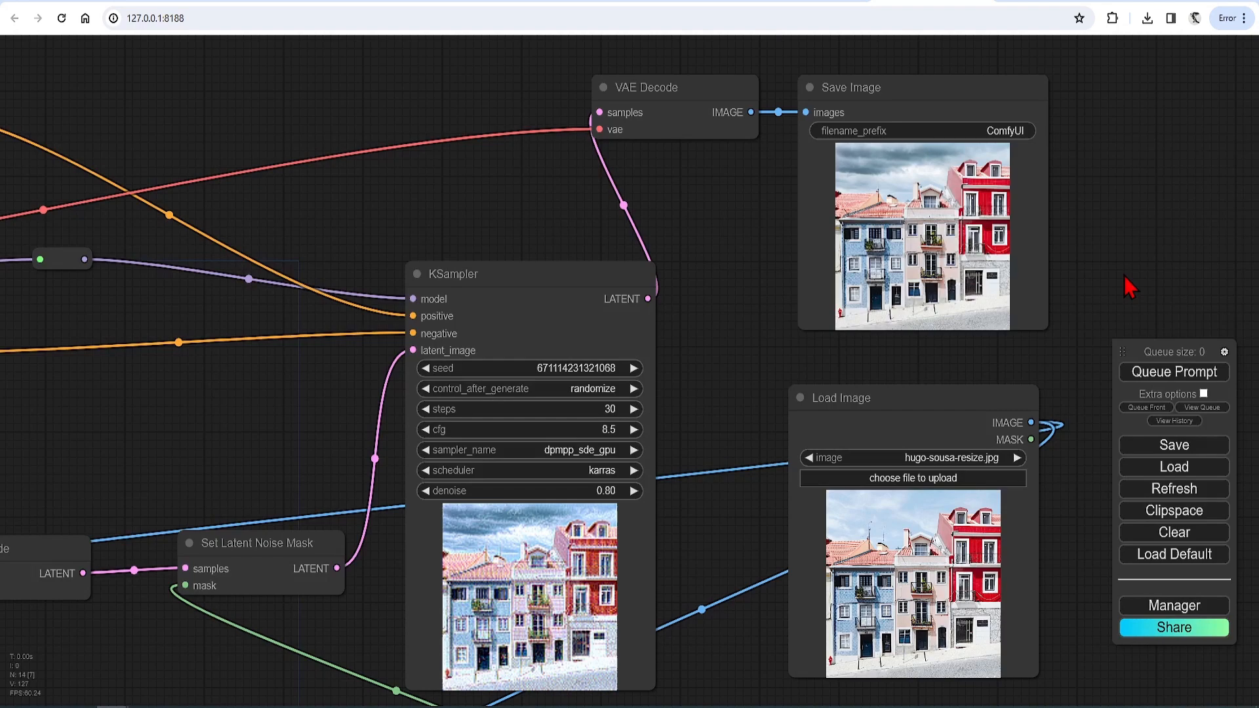